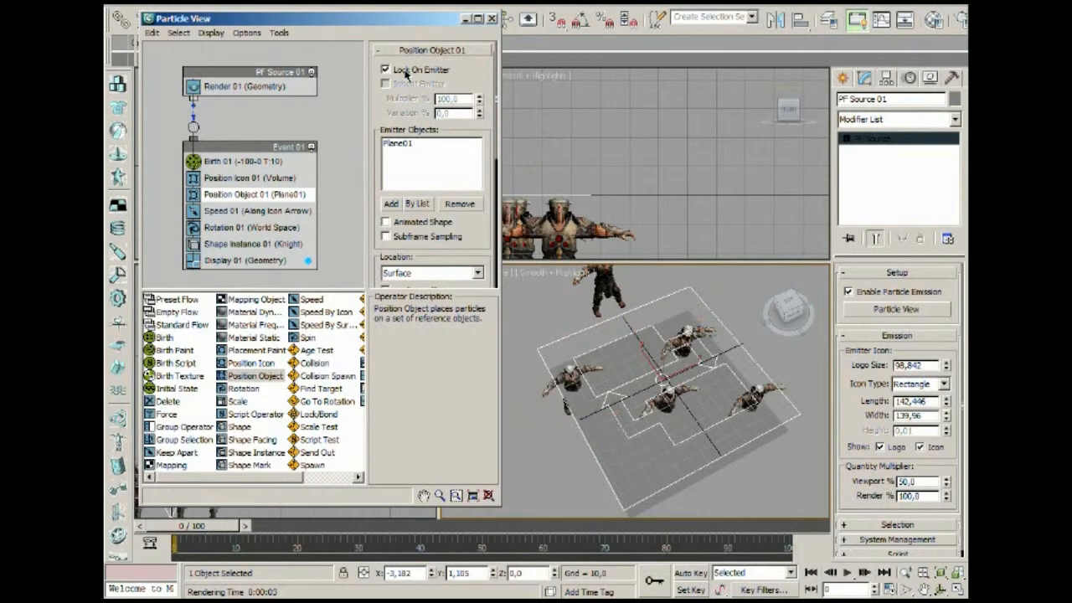
# Step: Set the Position Object operator to place particles on the plane's Selected Faces
pyautogui.keyDown('alt'); pyautogui.moveTo(640, 366); pyautogui.dragTo(697, 330, button='middle'); pyautogui.keyUp('alt')
pyautogui.moveTo(483, 224); pyautogui.dragTo(483, 79)
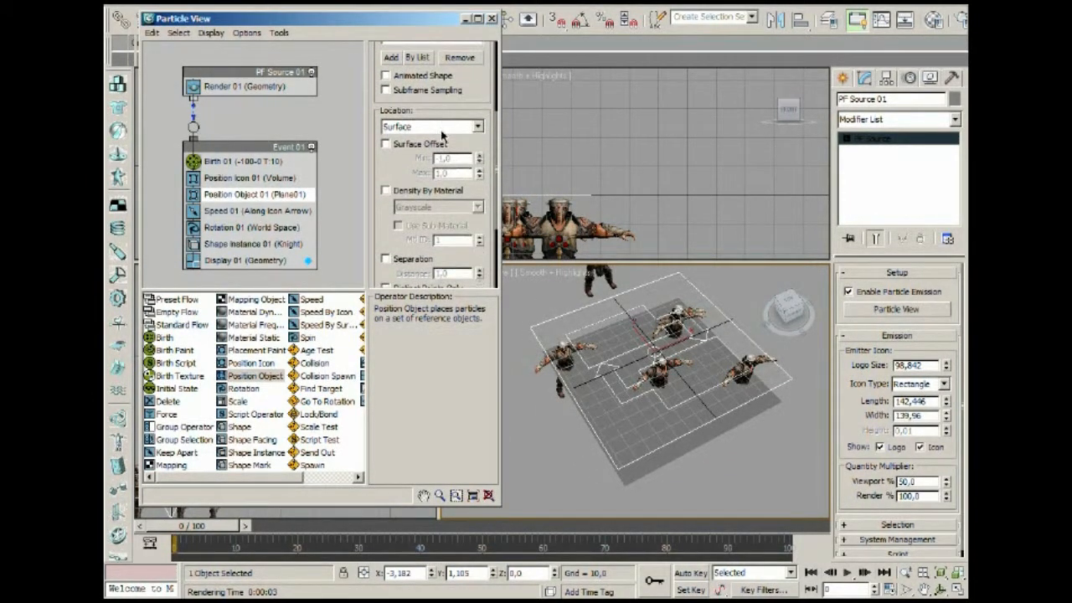
pyautogui.click(476, 127)
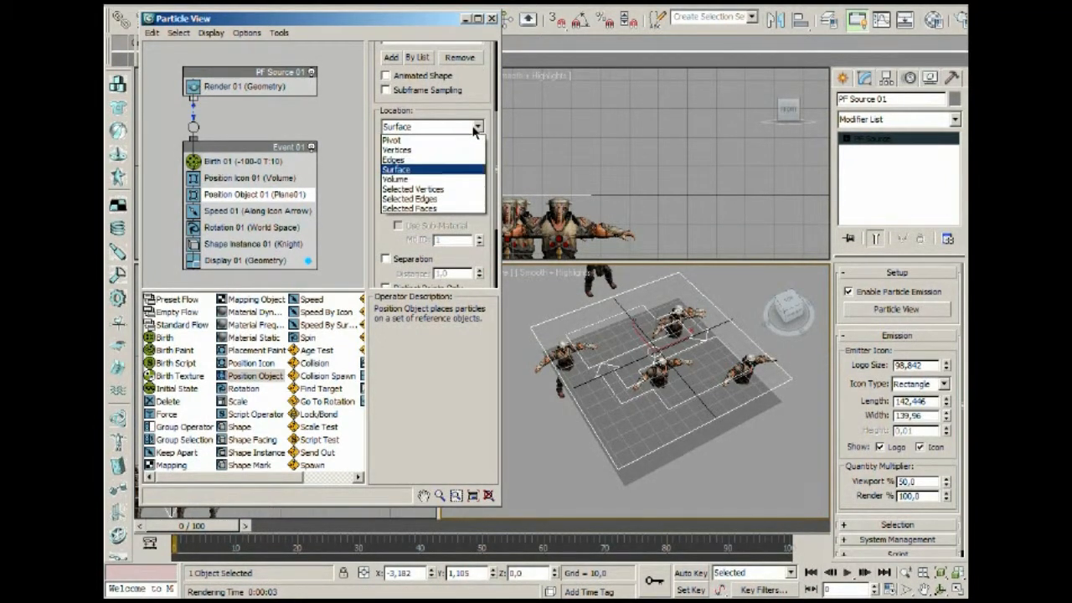
pyautogui.click(466, 207)
pyautogui.moveTo(715, 334); pyautogui.dragTo(712, 354, button='middle')
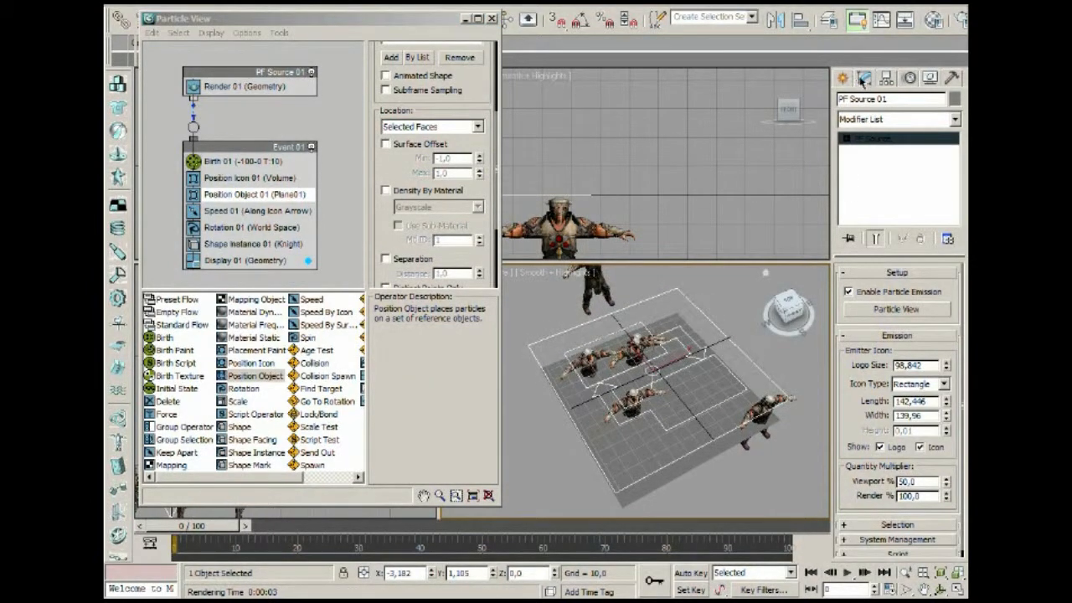
# Step: Show the plane's selected polygons and test-render the perspective view from above to check the knights' placement
pyautogui.click(685, 467)
pyautogui.press('4')
pyautogui.keyDown('alt'); pyautogui.moveTo(663, 372); pyautogui.dragTo(680, 434, button='middle'); pyautogui.keyUp('alt')
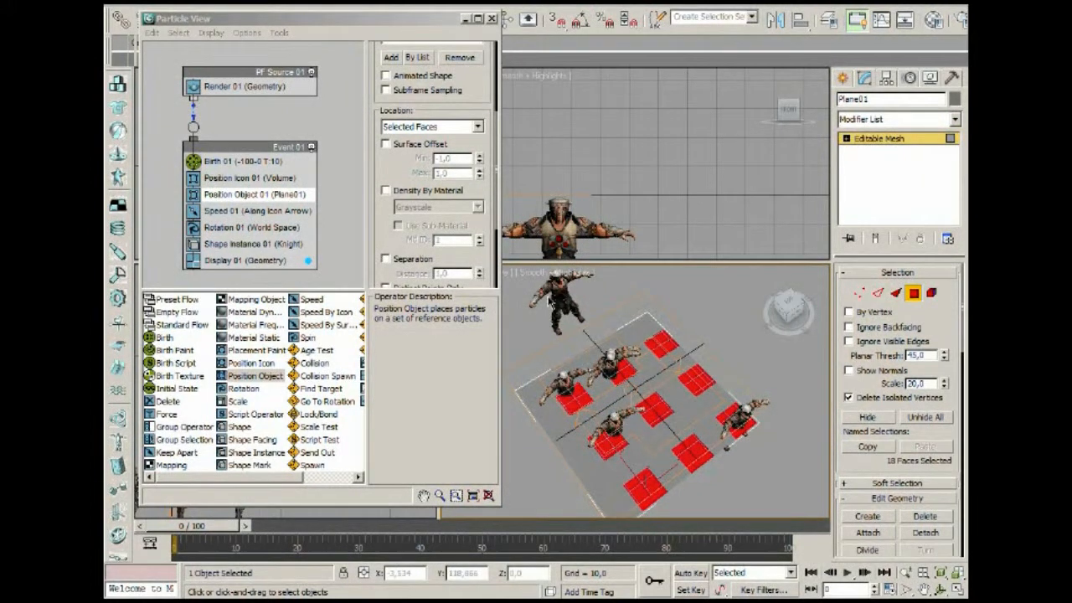
pyautogui.hotkey('shift', 'q')
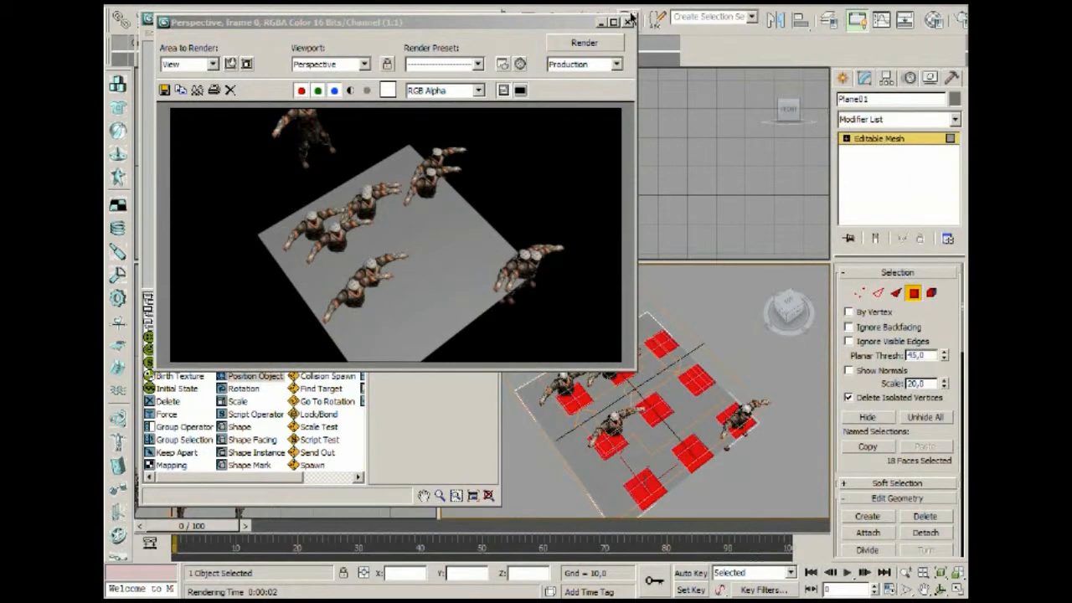
pyautogui.click(627, 22)
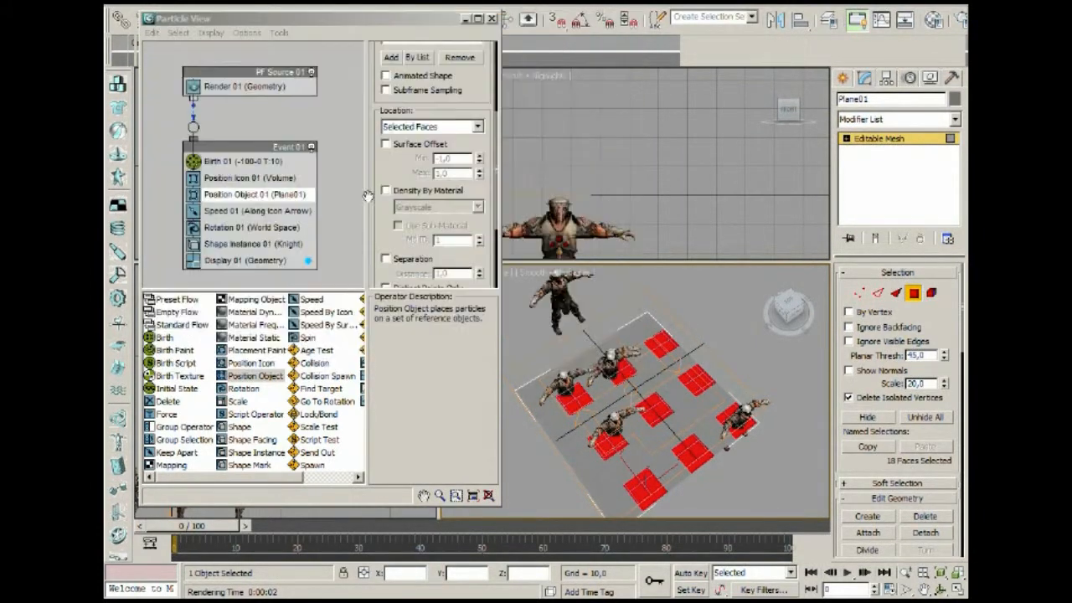
# Step: Set the Birth operator's particle amount to 9
pyautogui.click(266, 164)
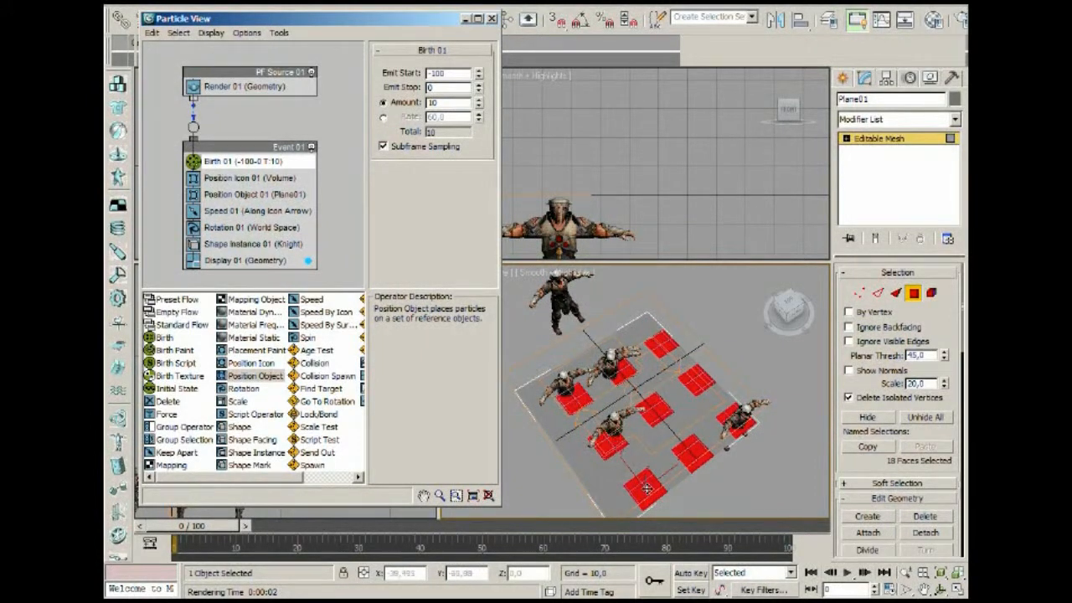
pyautogui.doubleClick(451, 102)
pyautogui.write('5')
pyautogui.press('Return')
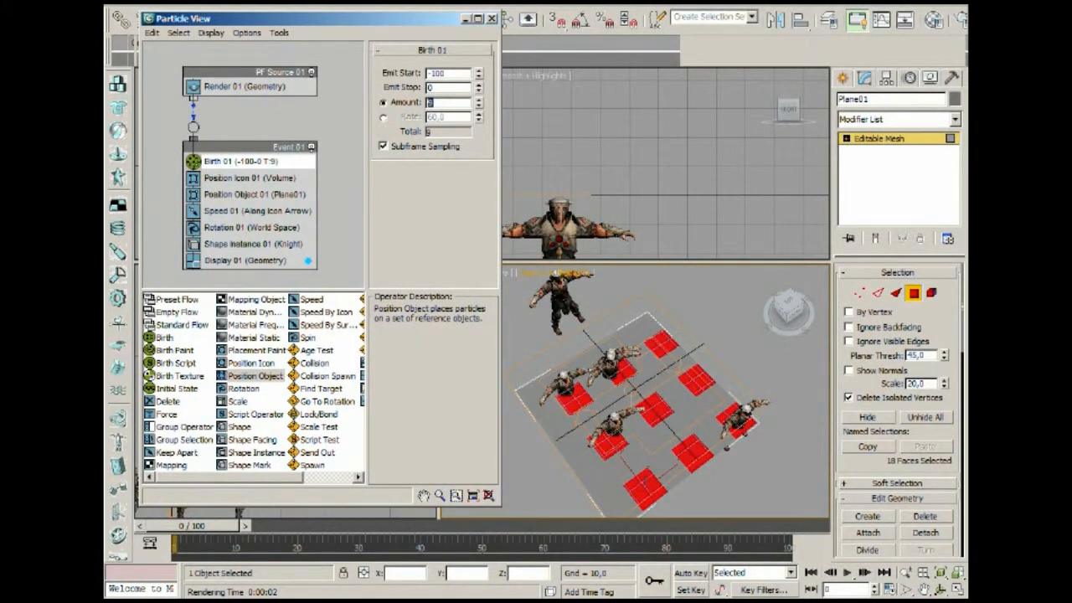
# Step: Set the knight's scale in the Shape Instance operator to 60%
pyautogui.click(257, 181)
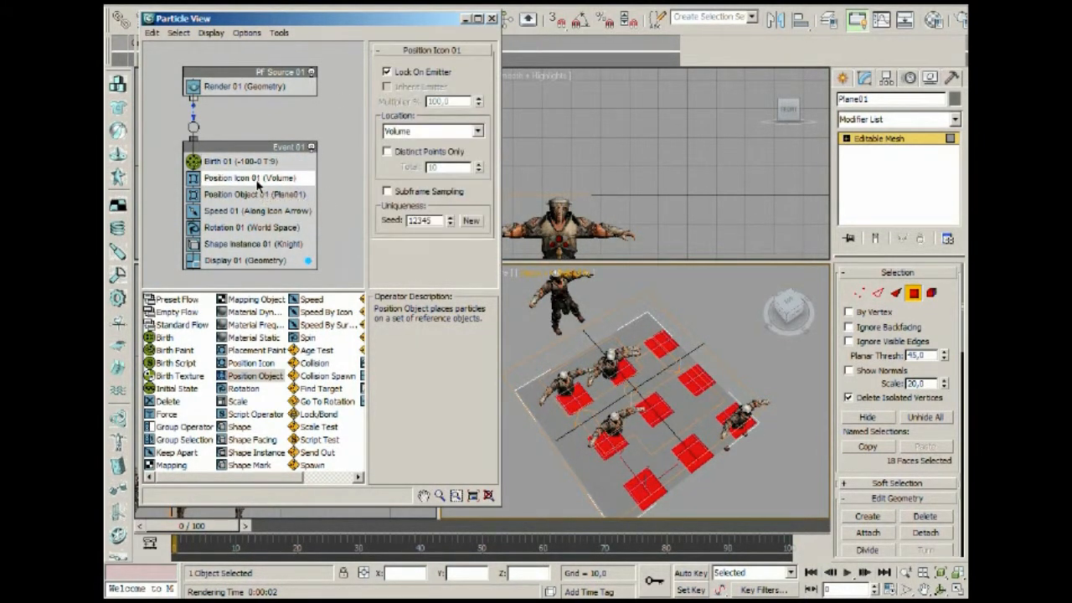
pyautogui.click(269, 194)
pyautogui.click(270, 244)
pyautogui.moveTo(465, 200); pyautogui.dragTo(388, 201)
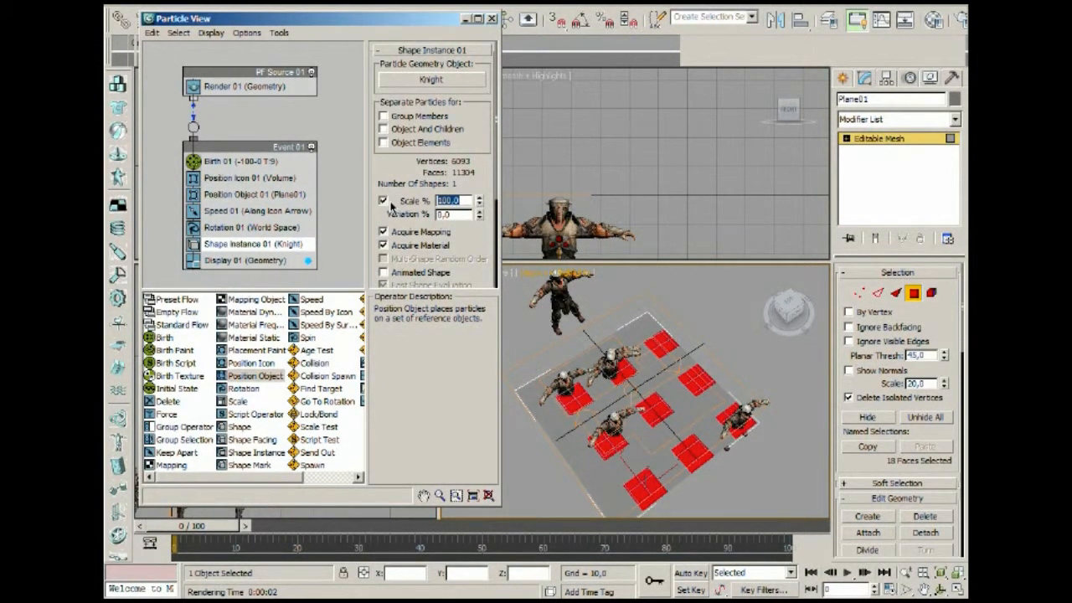
pyautogui.write('60')
pyautogui.press('Return')
pyautogui.moveTo(624, 308); pyautogui.dragTo(688, 377, button='middle')
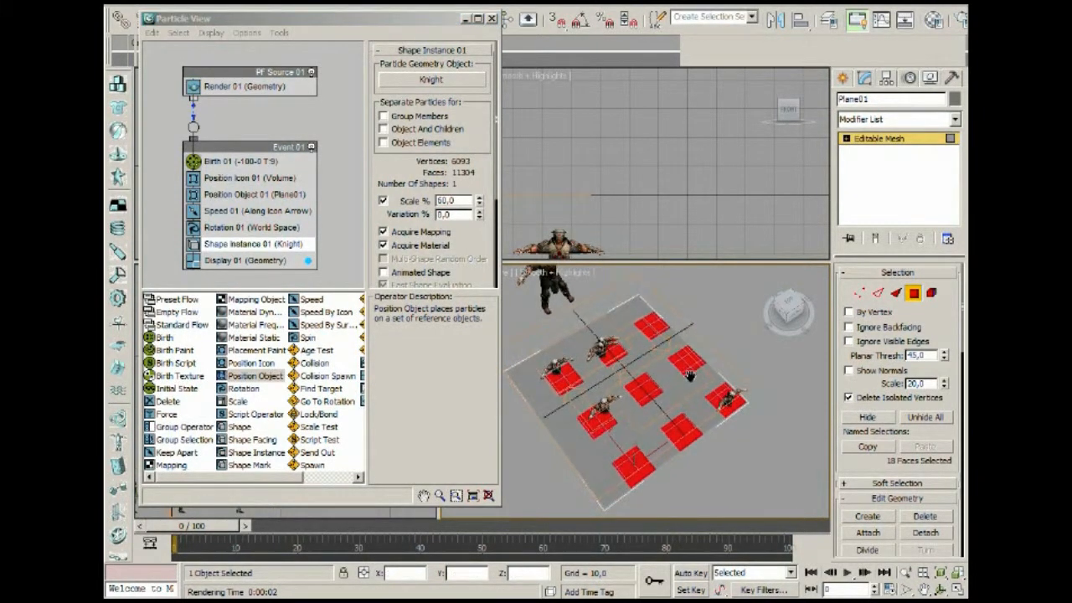
# Step: Test-render the perspective view to check how the scaled knights sit on the plane
pyautogui.hotkey('shift', 'q')
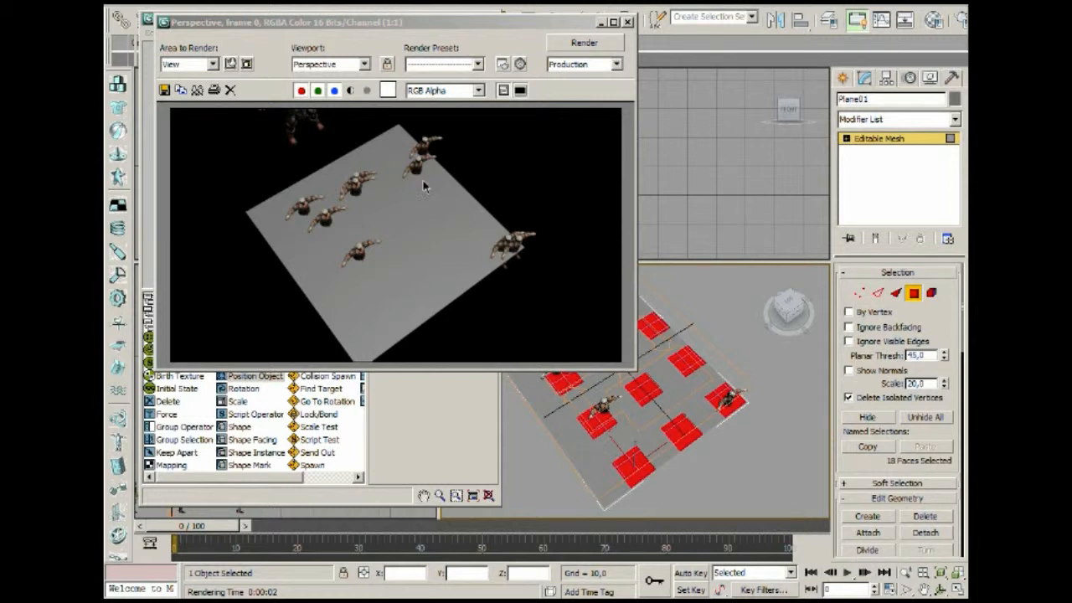
pyautogui.moveTo(430, 25); pyautogui.dragTo(492, 119)
pyautogui.moveTo(638, 118); pyautogui.dragTo(484, 63)
pyautogui.click(564, 158)
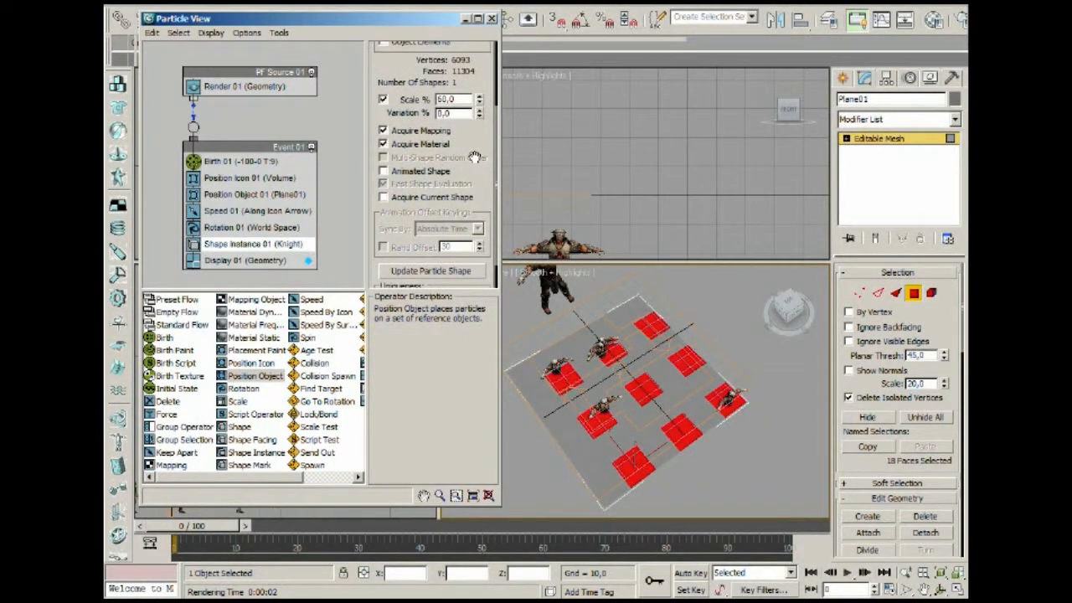
# Step: Enable Separation in the Position Object operator with a distance of 15
pyautogui.moveTo(475, 158); pyautogui.dragTo(473, 243)
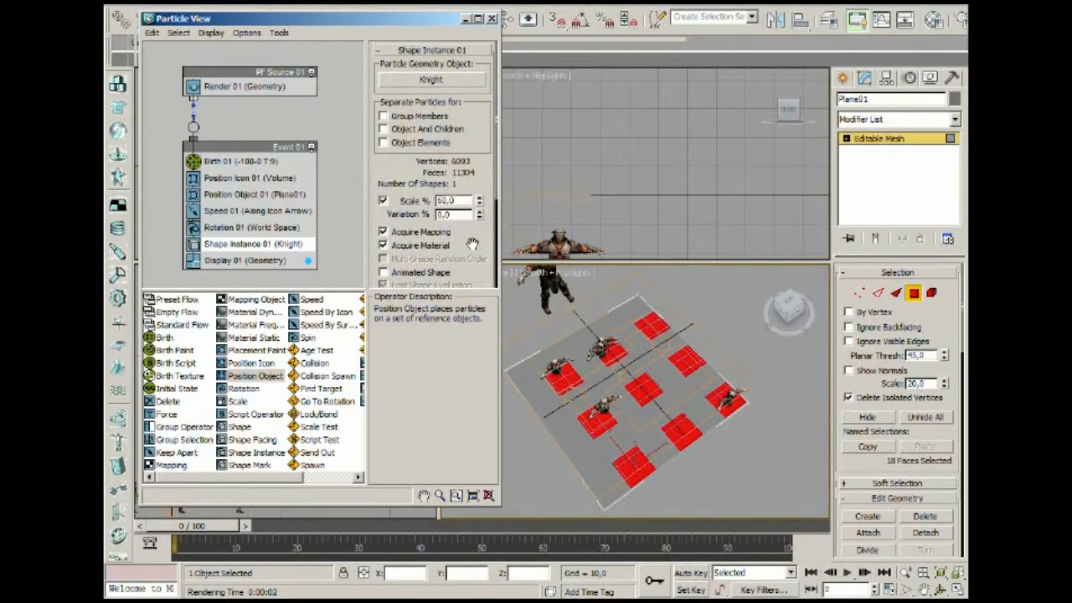
pyautogui.click(272, 195)
pyautogui.moveTo(474, 236); pyautogui.dragTo(482, 58)
pyautogui.scroll(-2, 423, 213)
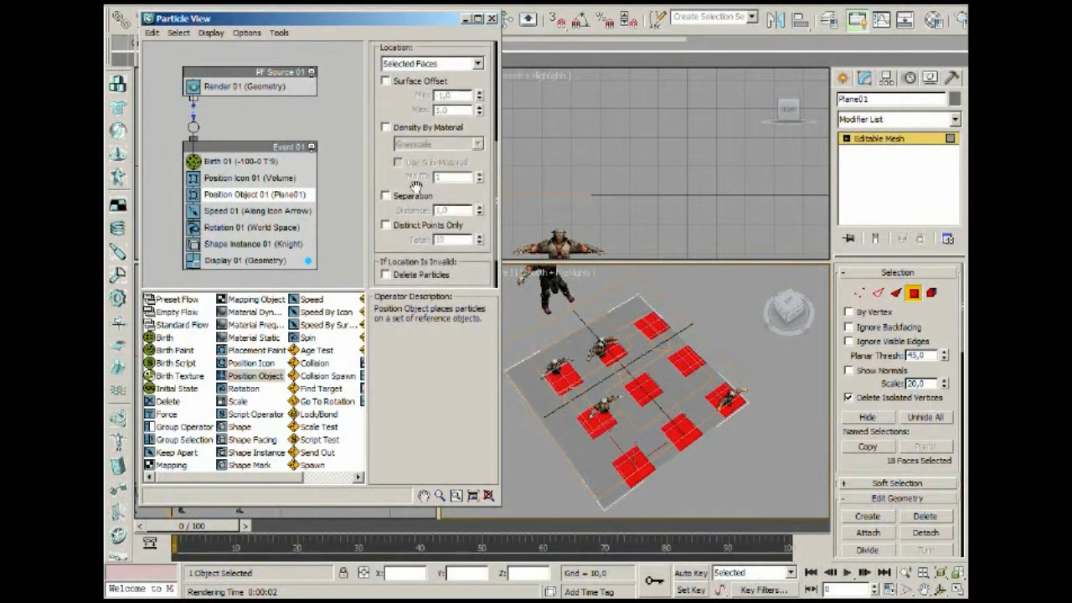
pyautogui.click(407, 186)
pyautogui.moveTo(459, 199); pyautogui.dragTo(418, 196)
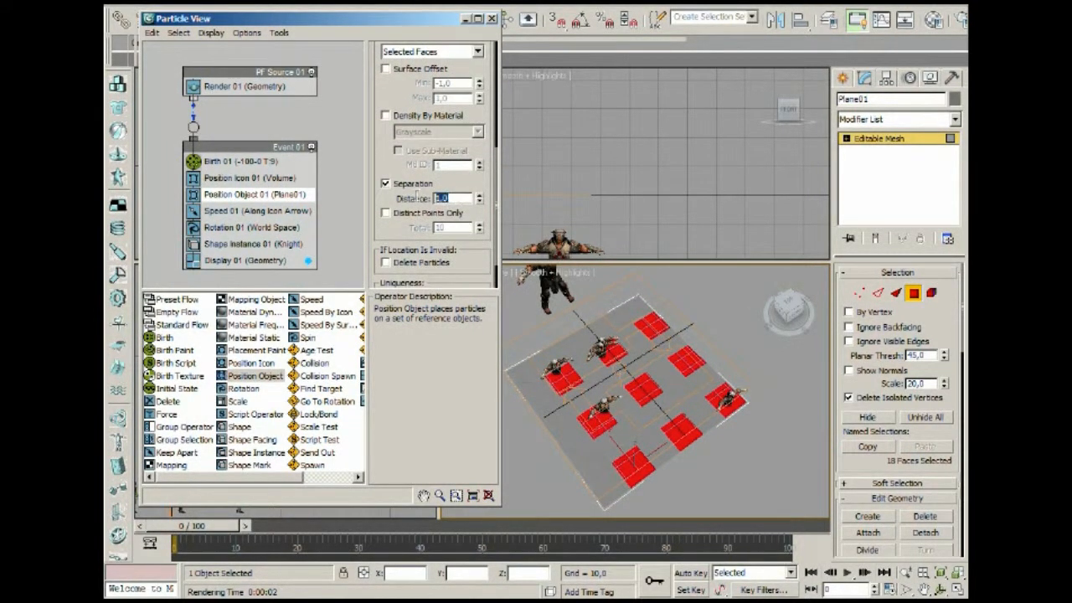
pyautogui.write('1')
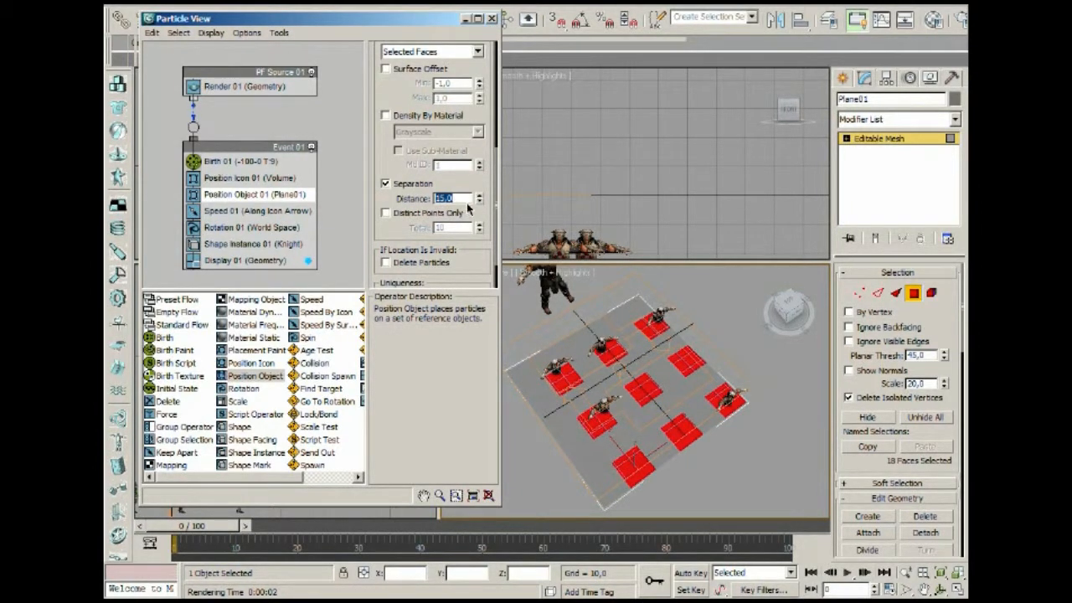
# Step: Test-render the perspective view to check the spacing between the separated knights
pyautogui.moveTo(686, 362); pyautogui.dragTo(693, 363, button='middle')
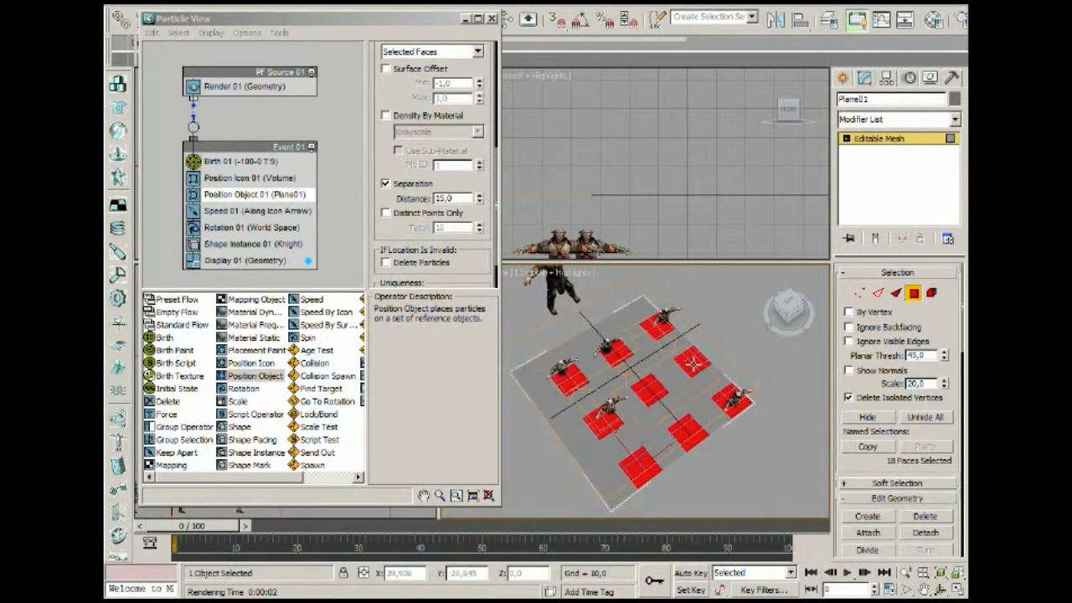
pyautogui.hotkey('shift', 'q')
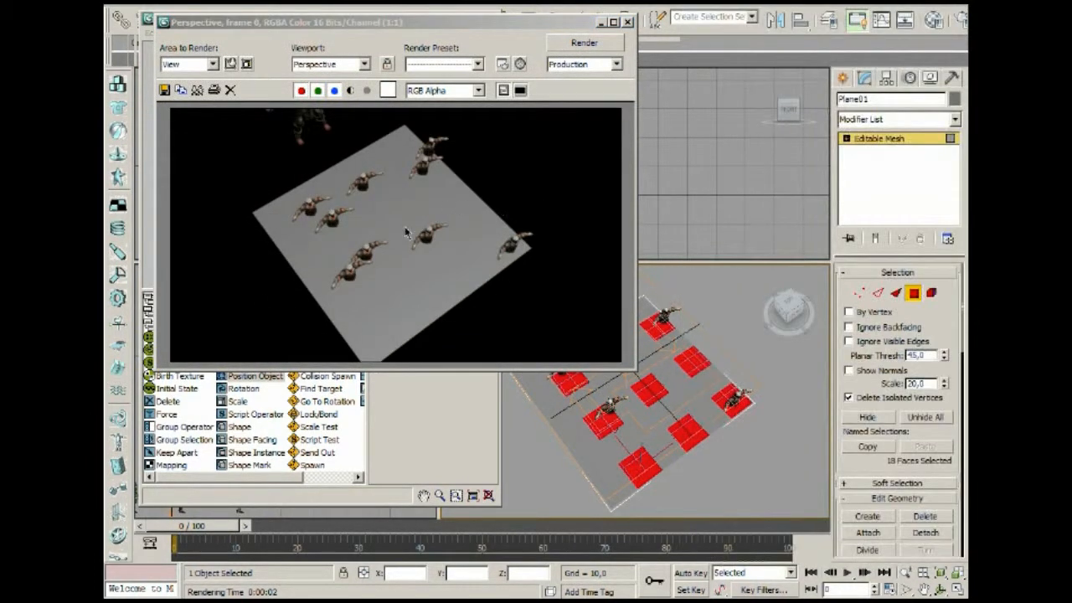
pyautogui.click(627, 22)
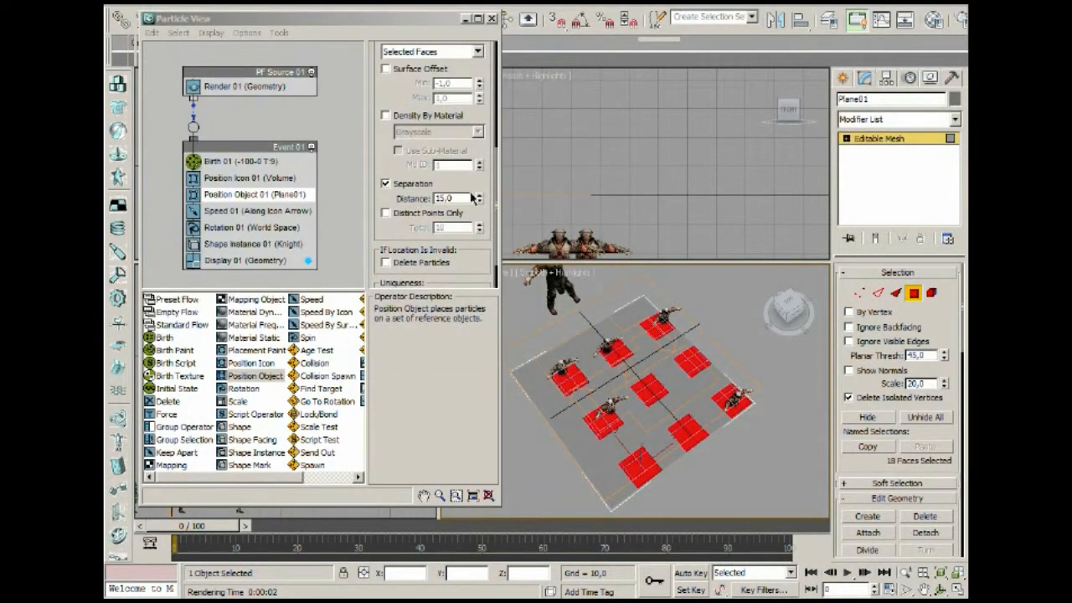
# Step: Set the particle separation distance to 50 and test-render the perspective view
pyautogui.write('50')
pyautogui.press('Return')
pyautogui.moveTo(714, 429); pyautogui.dragTo(703, 417, button='middle')
pyautogui.press('F9')
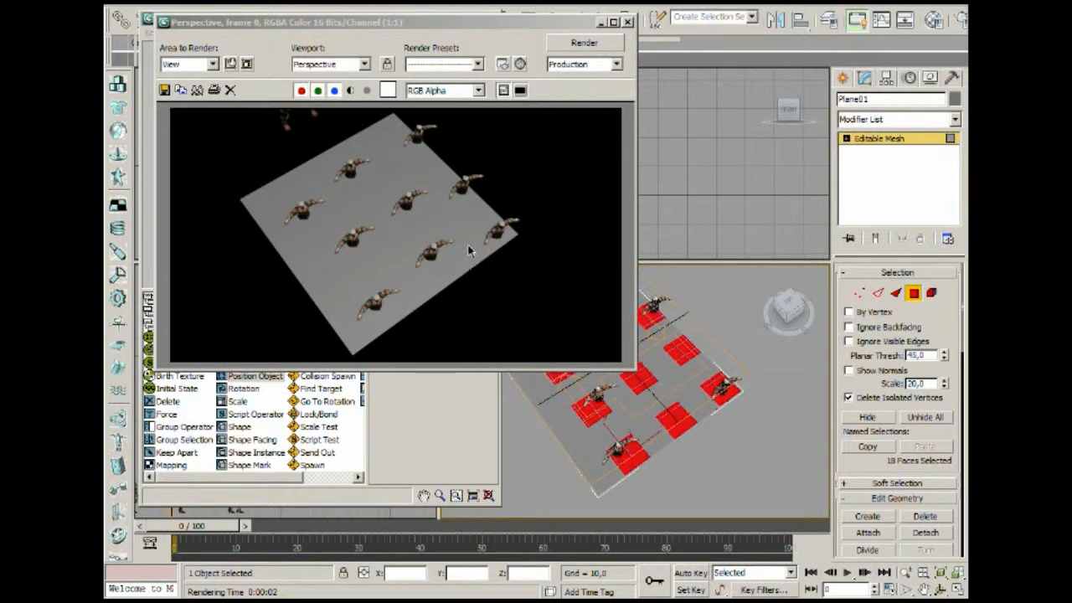
pyautogui.click(629, 24)
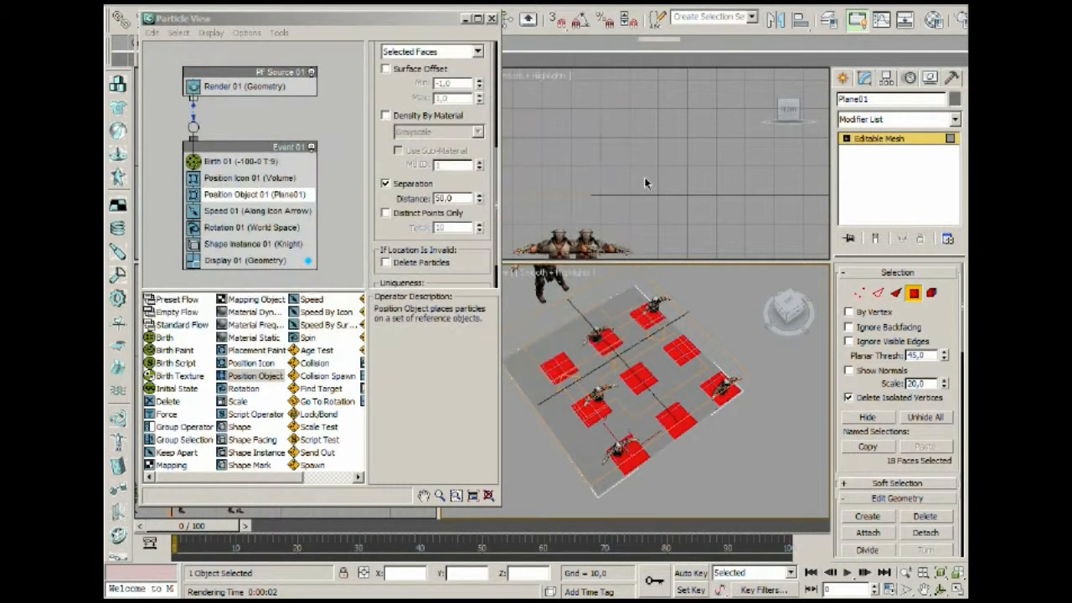
# Step: Leave the polygon sub-object level of the emitter plane and hide the plane
pyautogui.scroll(3, 597, 189)
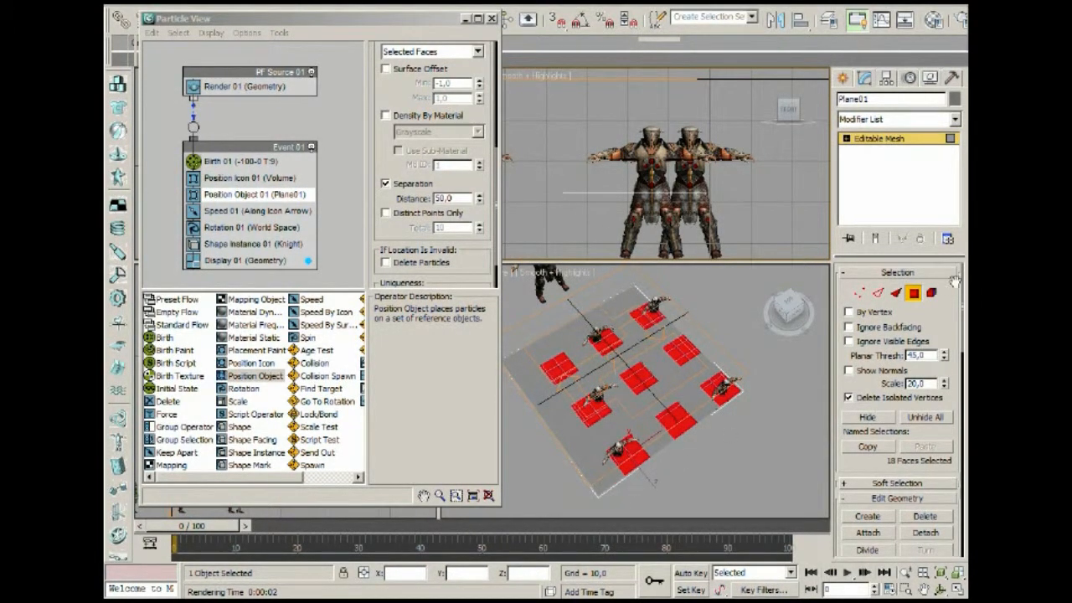
pyautogui.click(916, 295)
pyautogui.click(622, 474)
pyautogui.rightClick(619, 477)
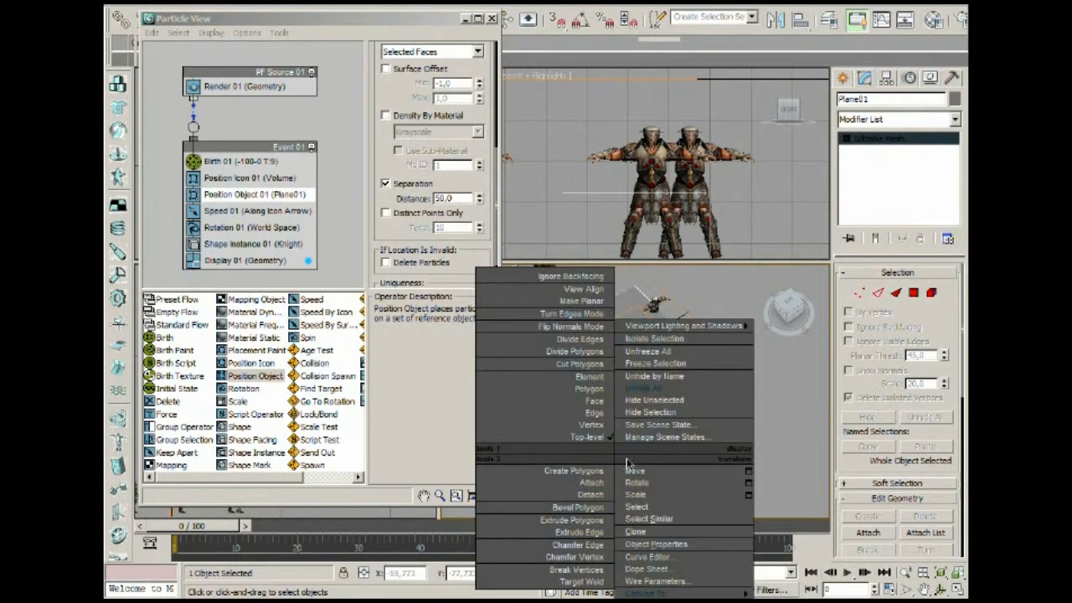
pyautogui.click(652, 412)
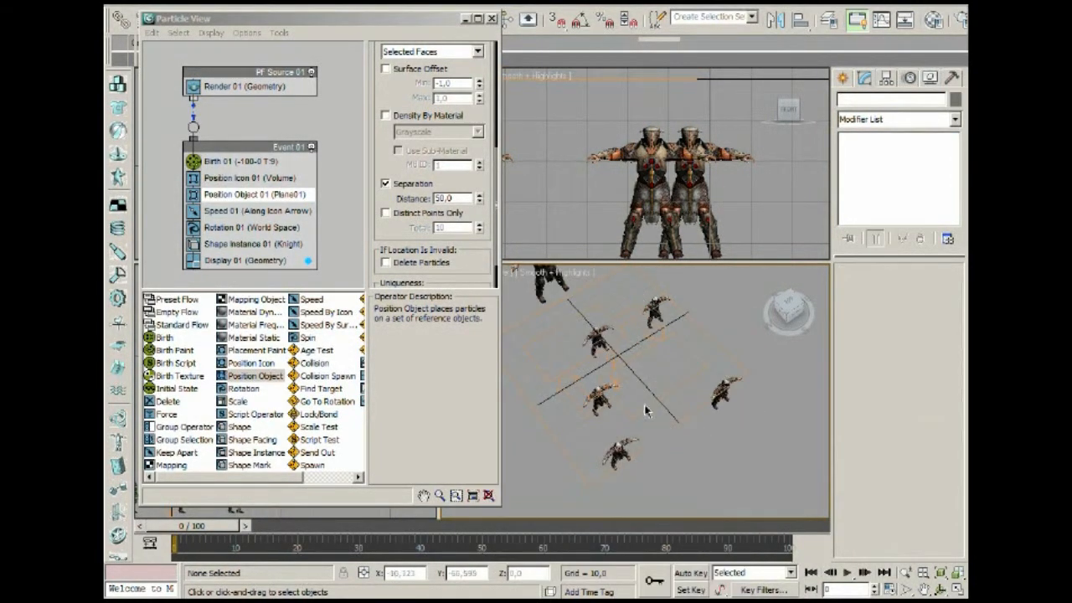
# Step: Hide the original Knight group standing apart from the particle formation
pyautogui.moveTo(632, 341); pyautogui.dragTo(667, 410, button='middle')
pyautogui.rightClick(591, 346)
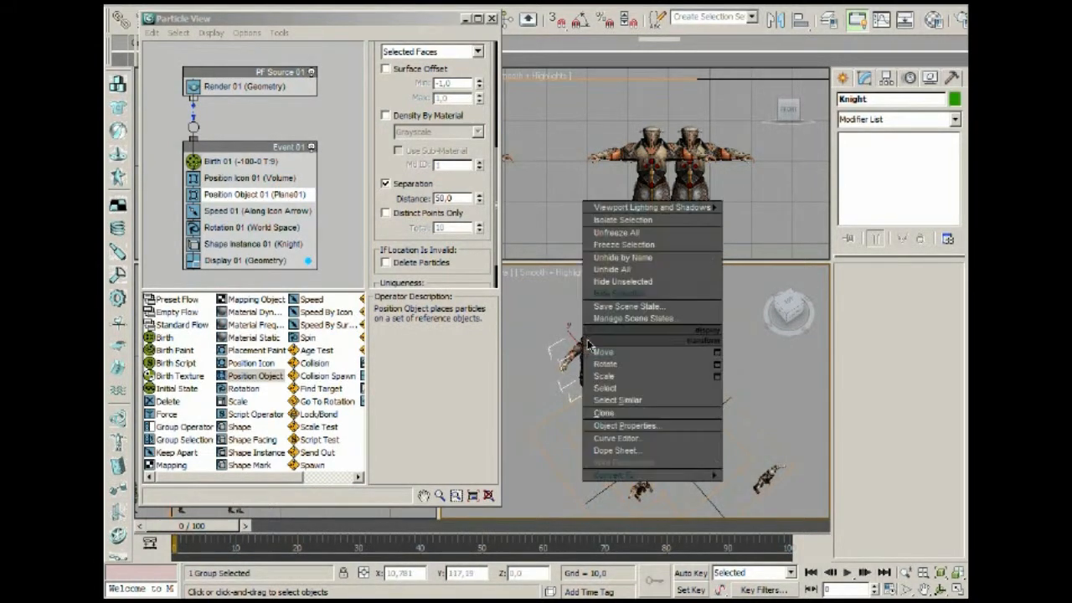
pyautogui.click(647, 302)
# Step: Render the perspective view from a lower angle to check the knight formation alone
pyautogui.keyDown('alt'); pyautogui.moveTo(688, 403); pyautogui.dragTo(668, 369, button='middle'); pyautogui.keyUp('alt')
pyautogui.press('F9')
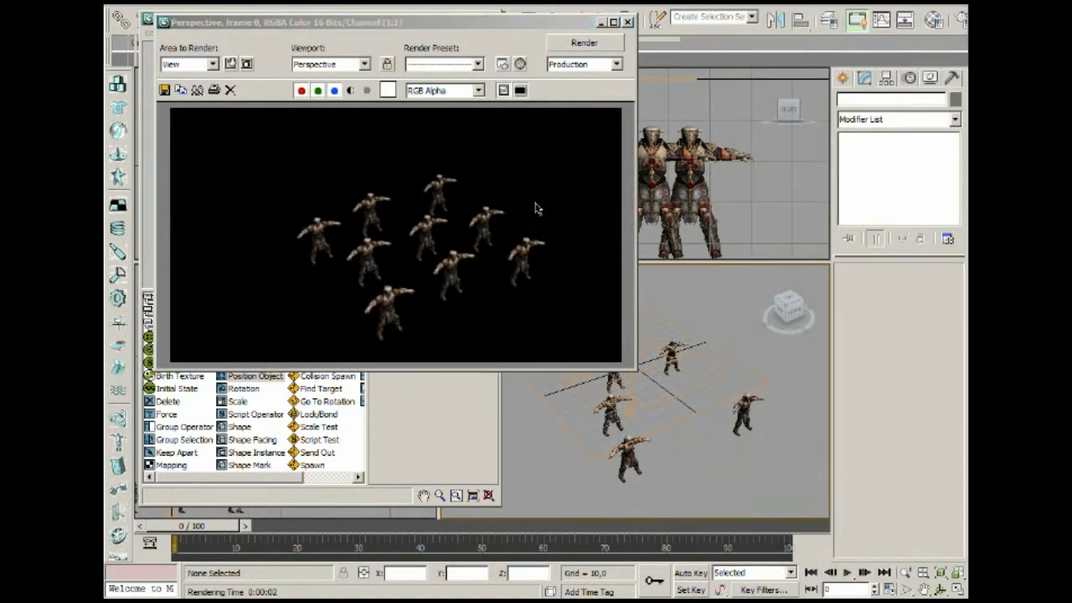
pyautogui.click(629, 23)
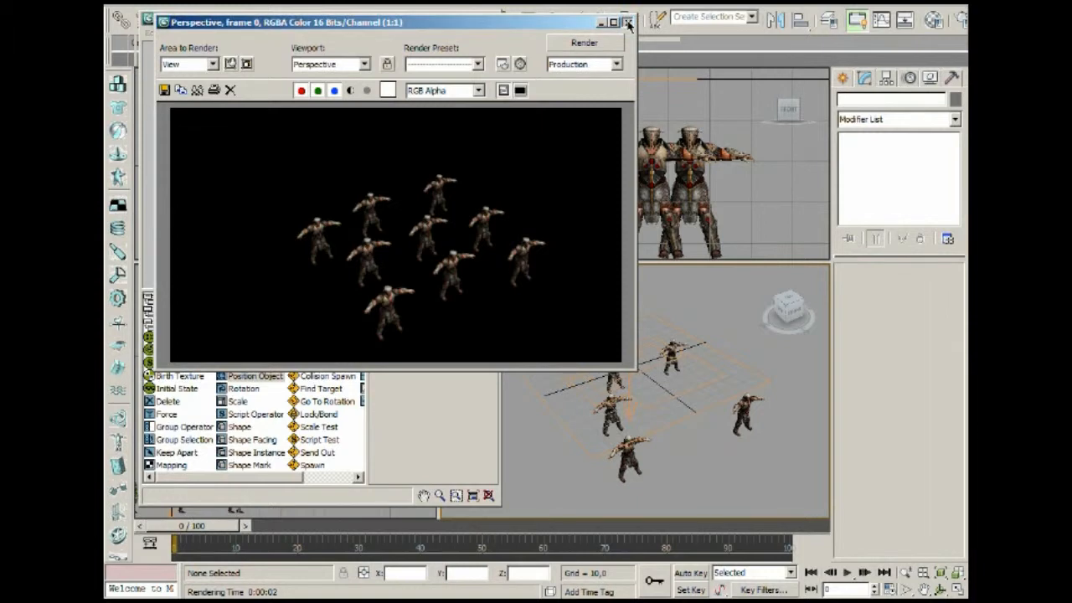
# Step: Examine the knights up close, frame the formation larger in the perspective view and render it again
pyautogui.scroll(5, 672, 347)
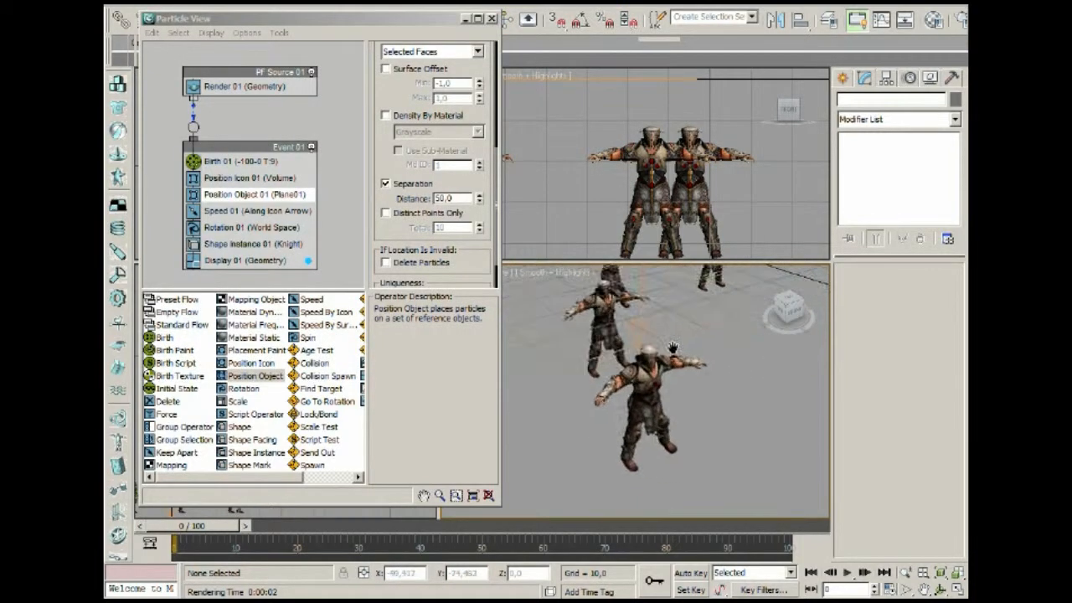
pyautogui.scroll(3, 673, 347)
pyautogui.scroll(-2, 701, 360)
pyautogui.moveTo(700, 396); pyautogui.dragTo(608, 410, button='middle')
pyautogui.scroll(-1, 607, 409)
pyautogui.moveTo(658, 359); pyautogui.dragTo(675, 388, button='middle')
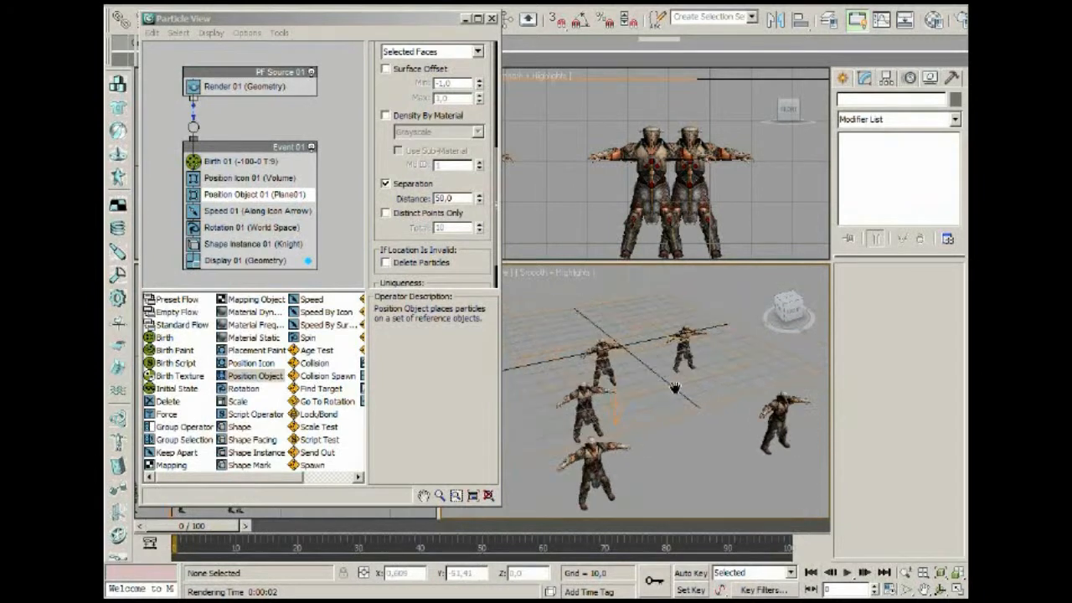
pyautogui.hotkey('shift', 'q')
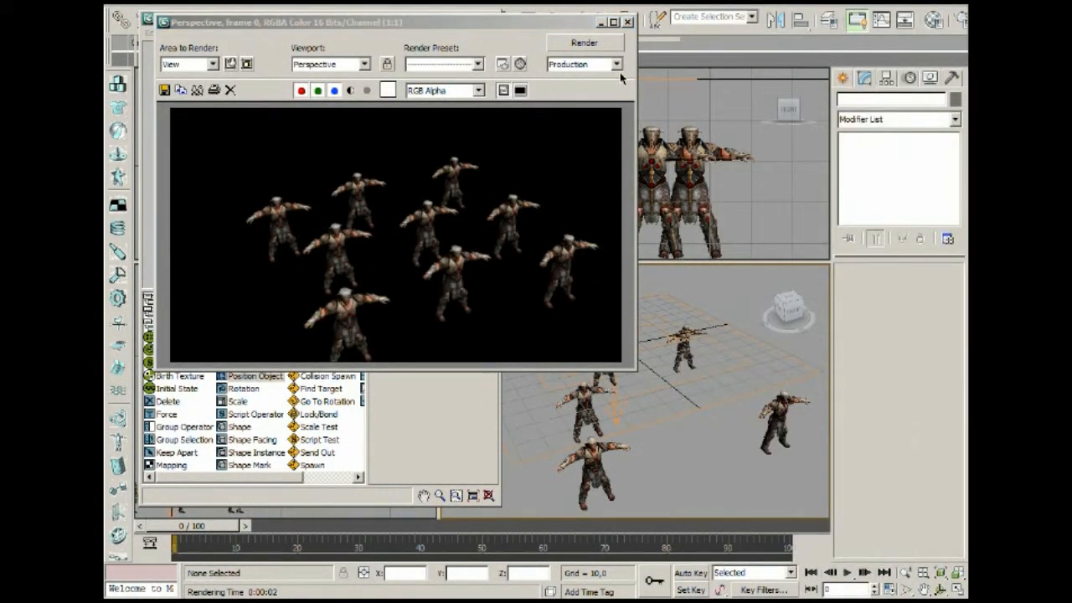
pyautogui.click(628, 22)
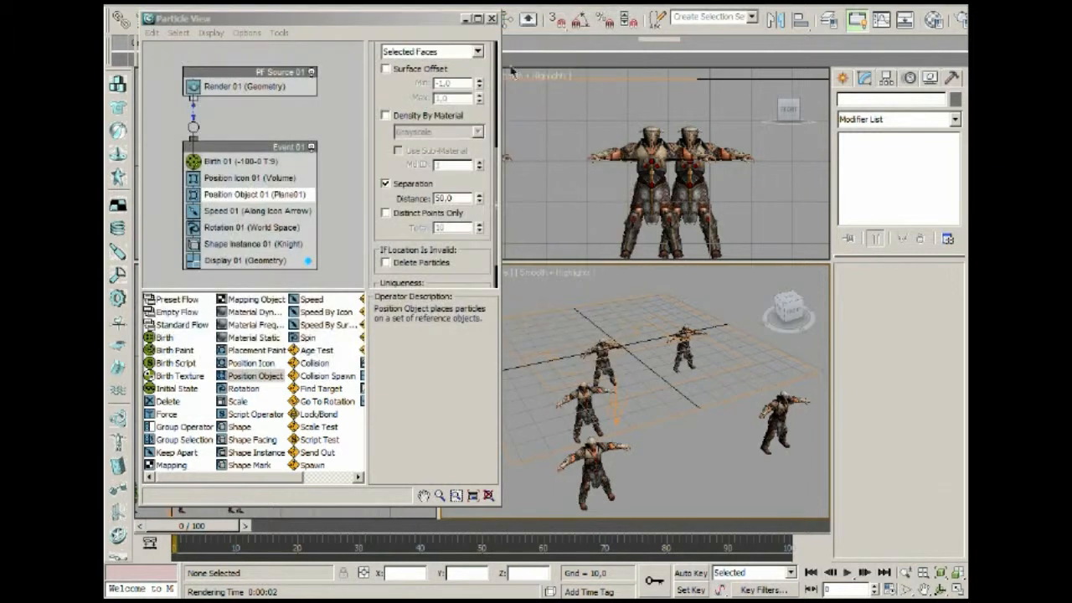
# Step: Try Edges as the emission location in the Position Object 01 operator and render the perspective view
pyautogui.click(285, 195)
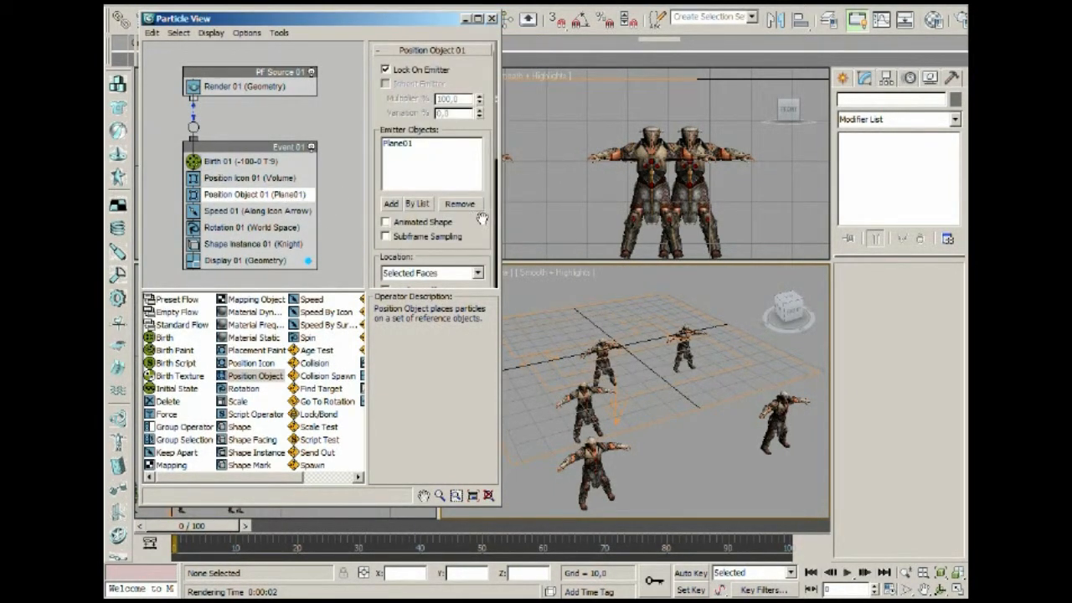
pyautogui.moveTo(479, 228); pyautogui.dragTo(480, 59)
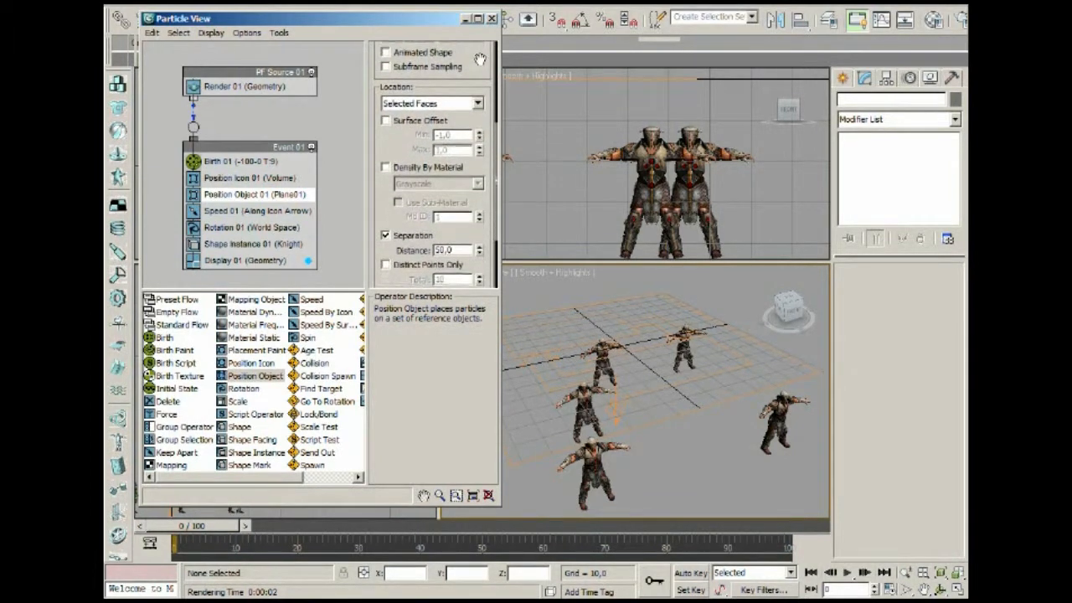
pyautogui.click(460, 105)
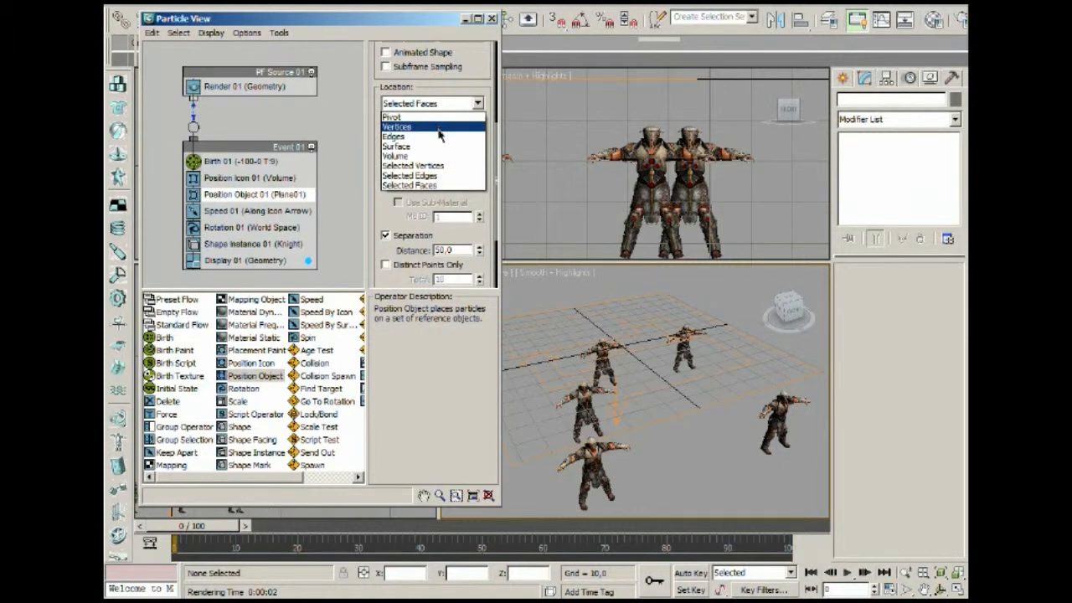
pyautogui.click(438, 136)
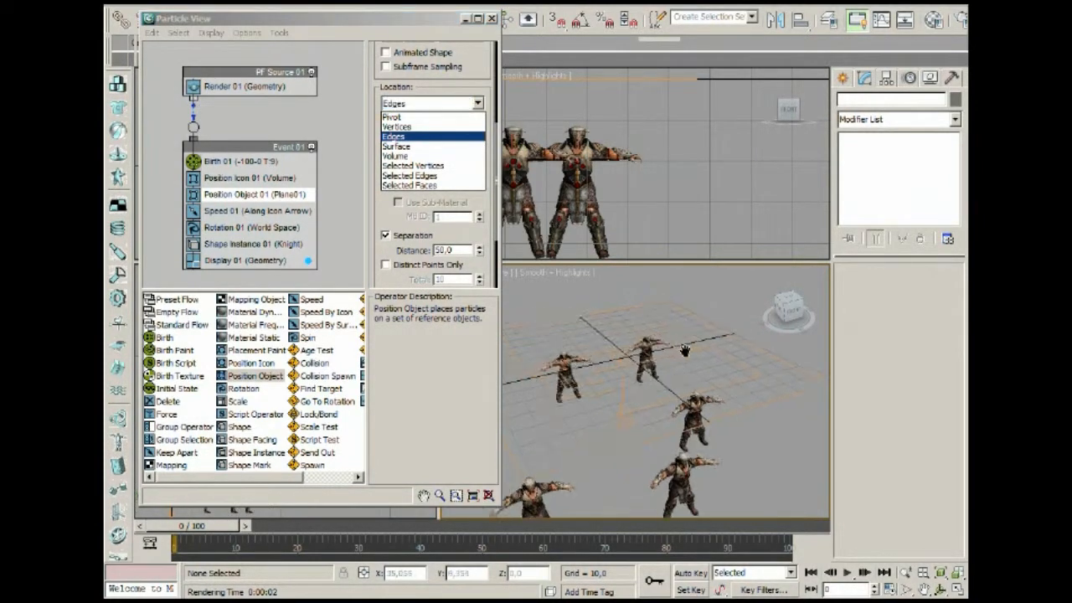
pyautogui.hotkey('shift', 'q')
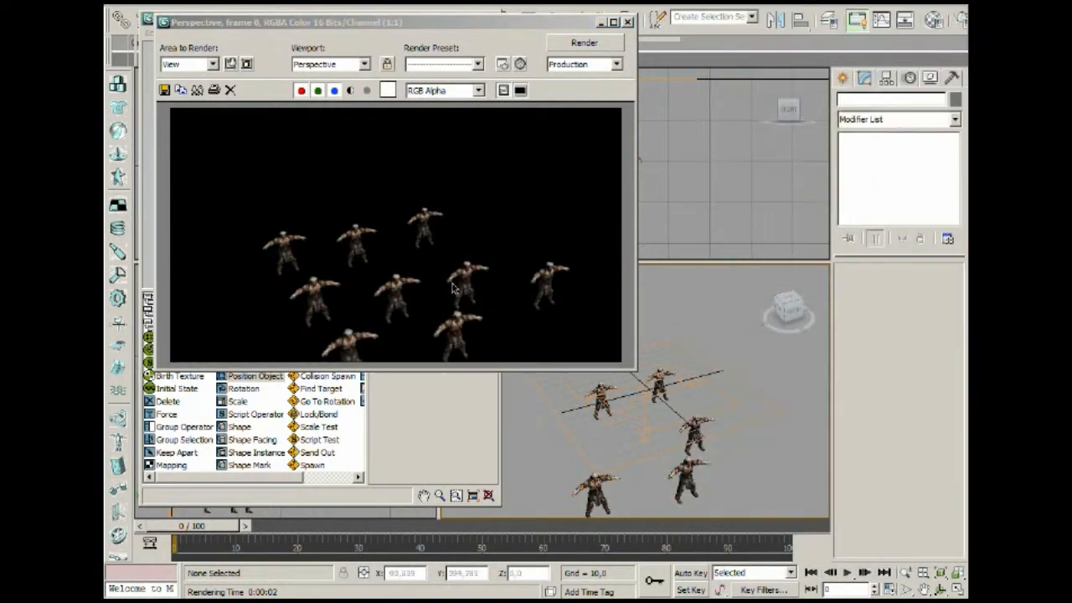
pyautogui.click(627, 22)
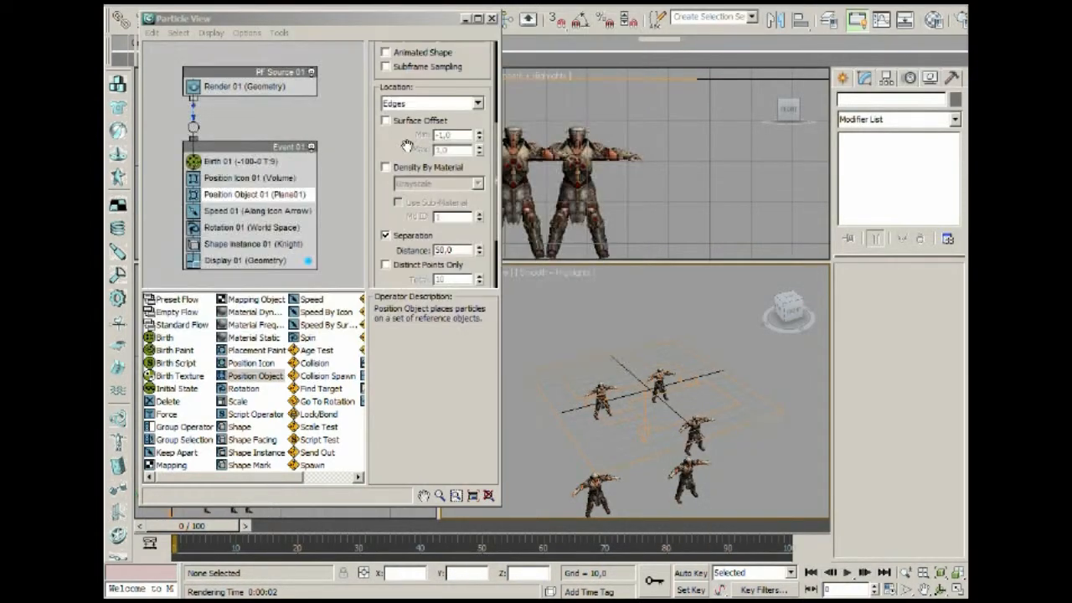
# Step: Set the Position Object 01 location back to Selected Faces
pyautogui.click(437, 107)
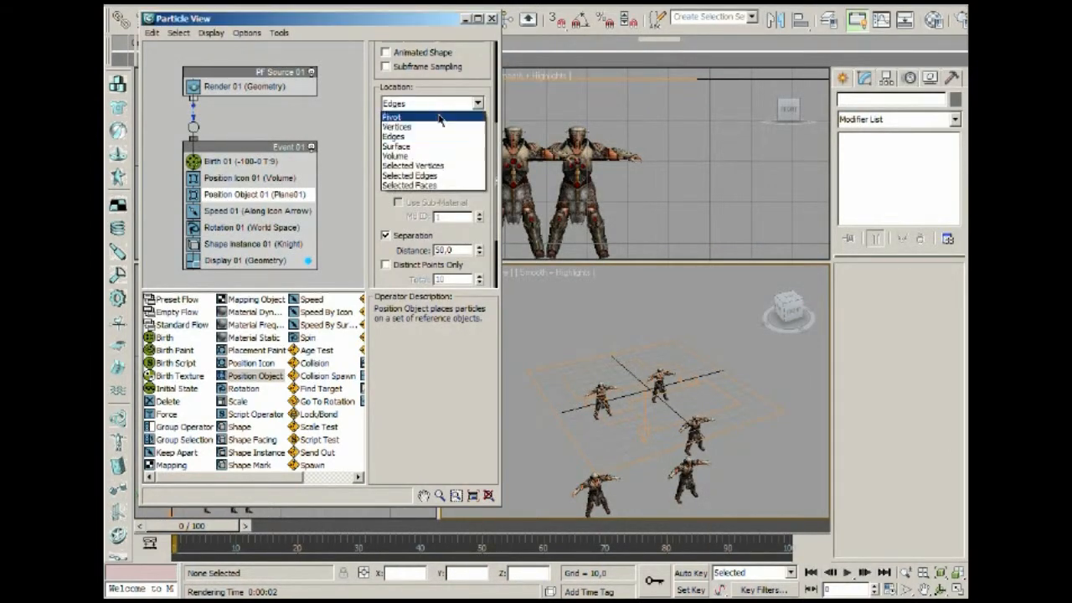
pyautogui.click(437, 185)
pyautogui.moveTo(418, 215); pyautogui.dragTo(418, 219)
# Step: Enable Density By Material in the Position Object 01 operator and choose Grayscale as its channel
pyautogui.click(423, 169)
pyautogui.click(448, 184)
pyautogui.click(446, 190)
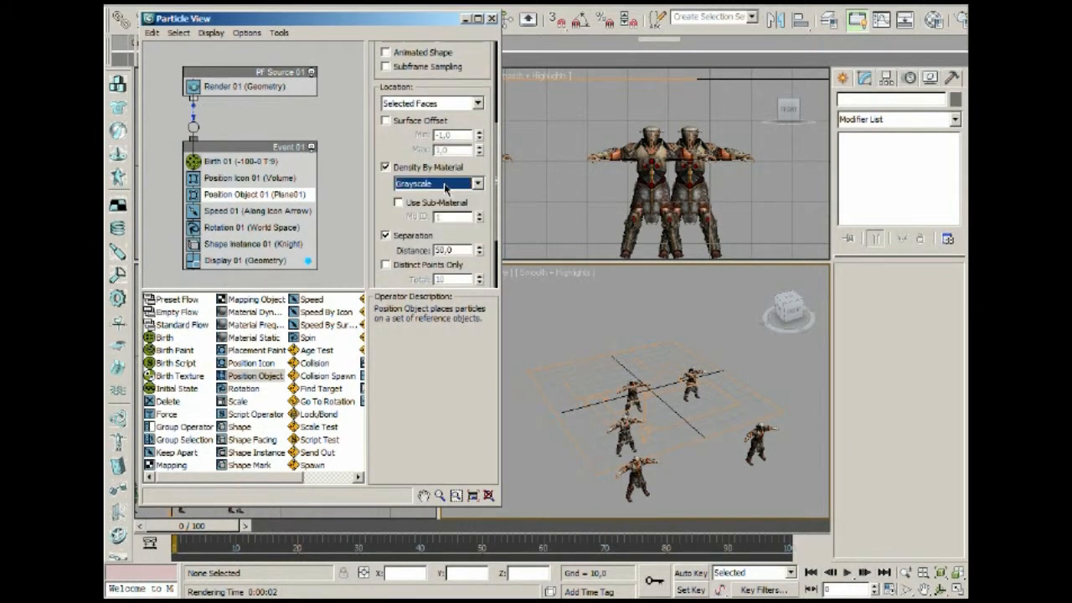
pyautogui.click(444, 182)
pyautogui.click(450, 188)
pyautogui.click(450, 185)
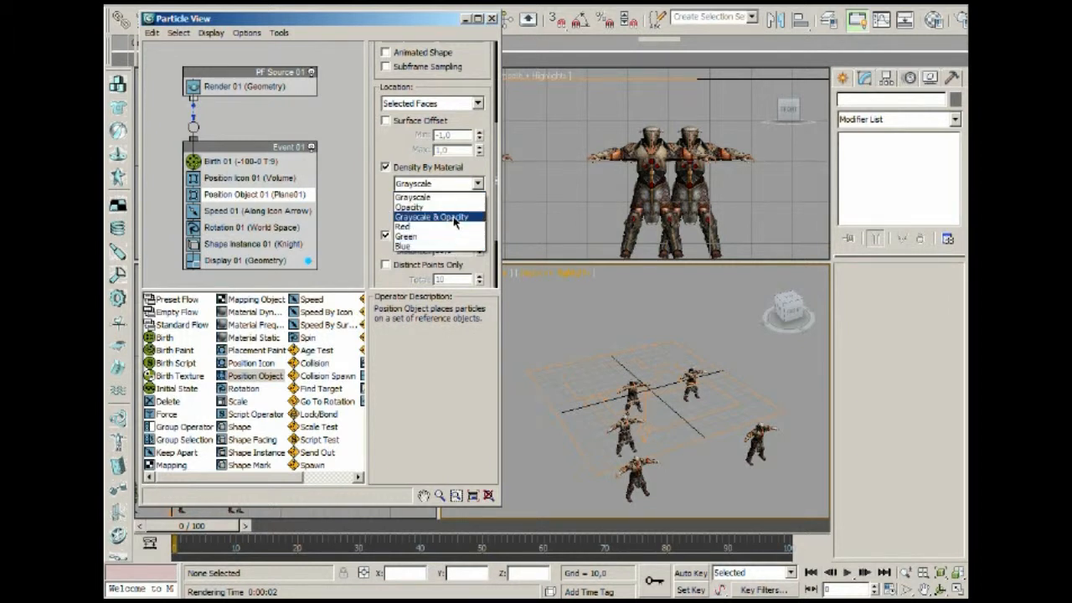
pyautogui.click(406, 198)
pyautogui.moveTo(416, 210); pyautogui.dragTo(420, 355)
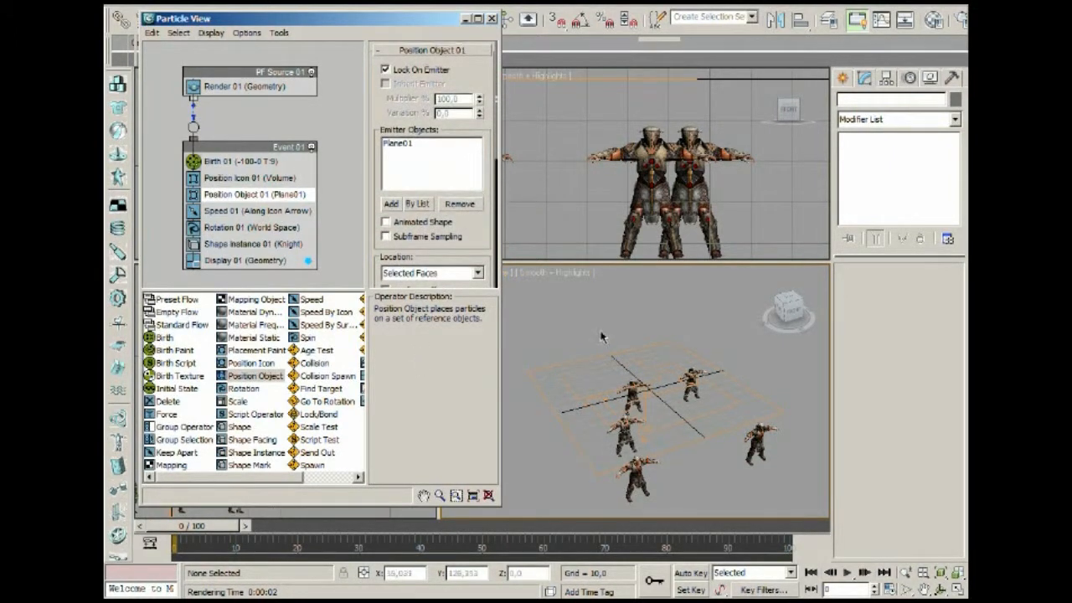
# Step: Render the perspective view from a higher angle to check how the knights are spread out
pyautogui.keyDown('alt'); pyautogui.moveTo(718, 375); pyautogui.dragTo(720, 404, button='middle'); pyautogui.keyUp('alt')
pyautogui.hotkey('shift', 'q')
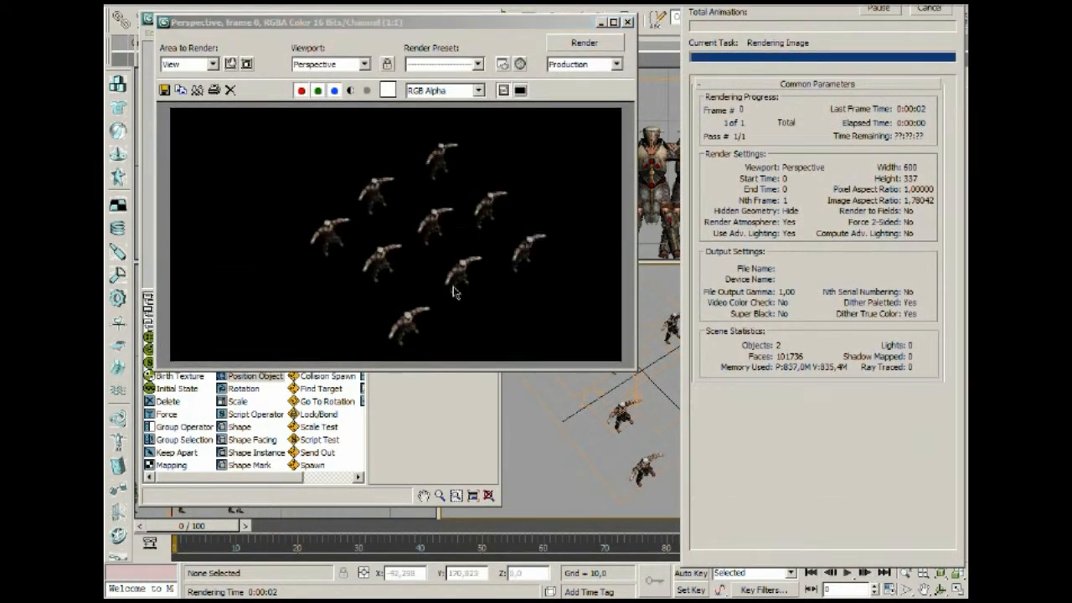
pyautogui.click(627, 22)
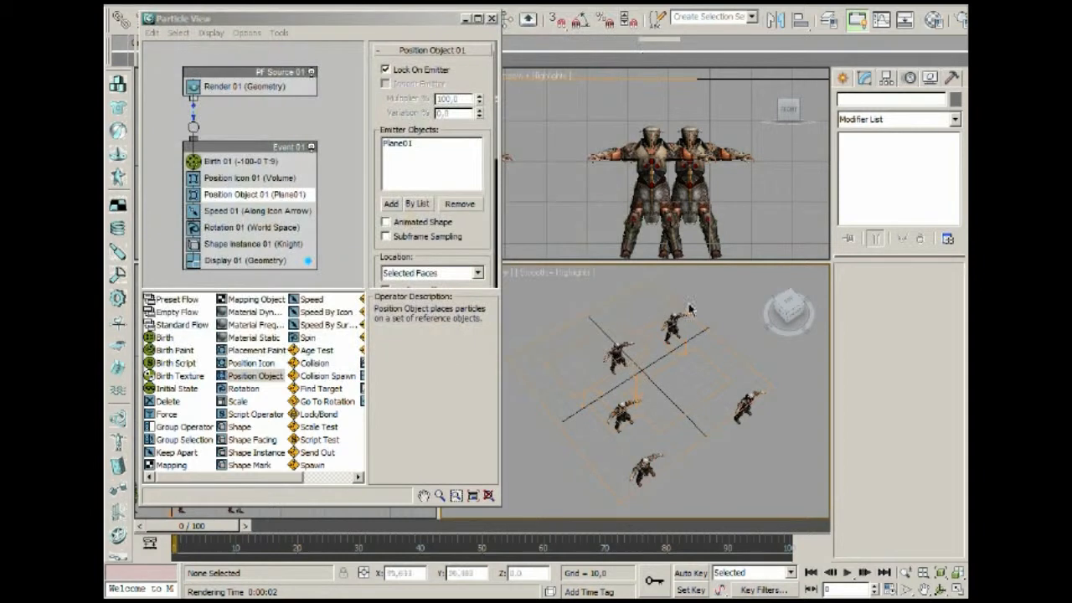
pyautogui.keyDown('alt'); pyautogui.moveTo(698, 375); pyautogui.dragTo(683, 347, button='middle'); pyautogui.keyUp('alt')
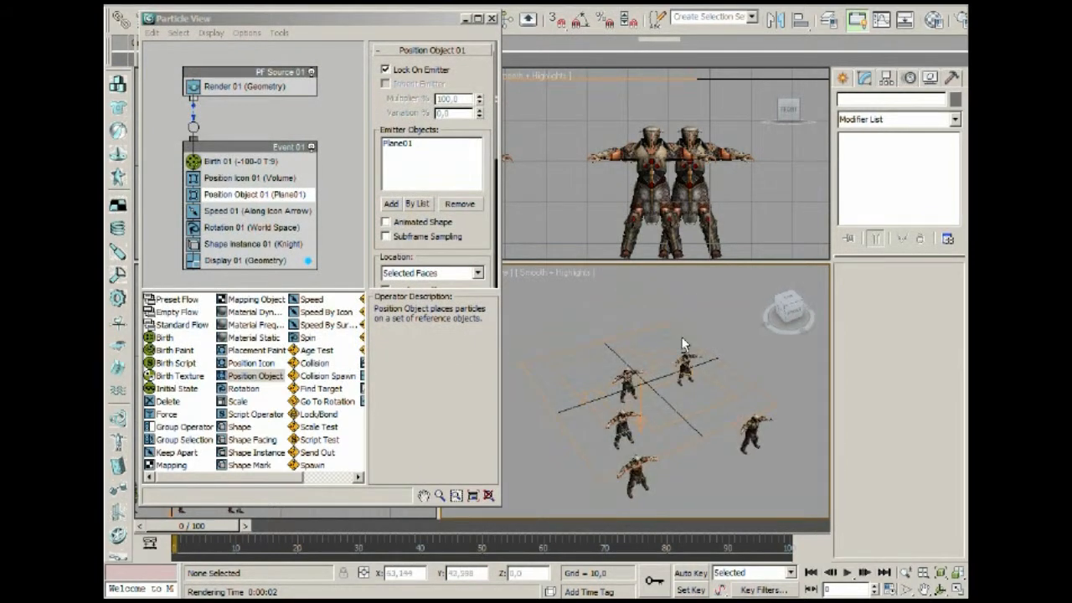
# Step: Unhide all hidden objects in the scene
pyautogui.rightClick(616, 330)
pyautogui.click(680, 238)
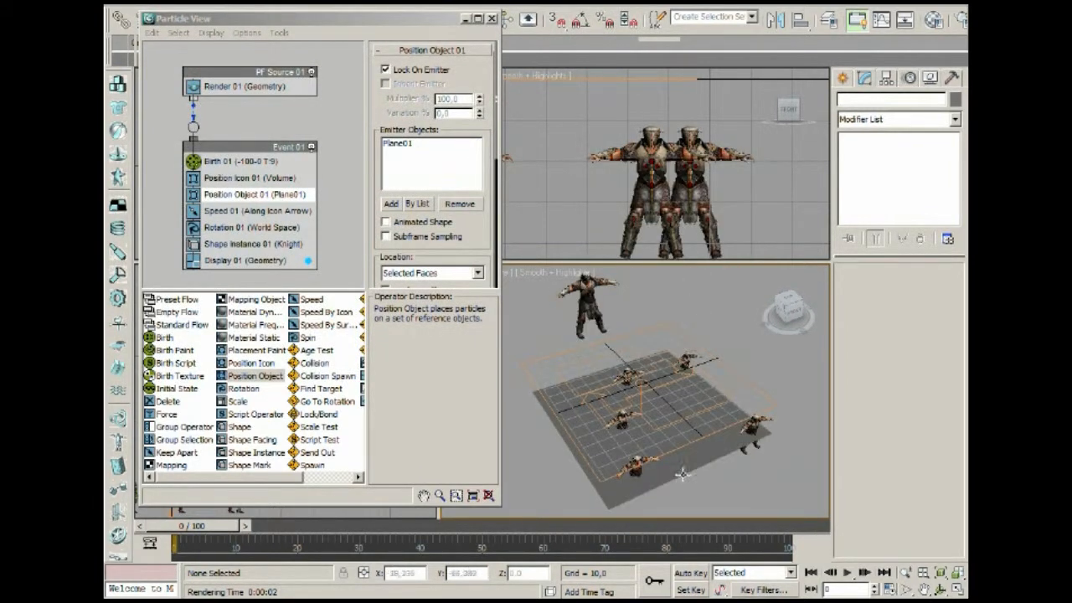
pyautogui.click(679, 448)
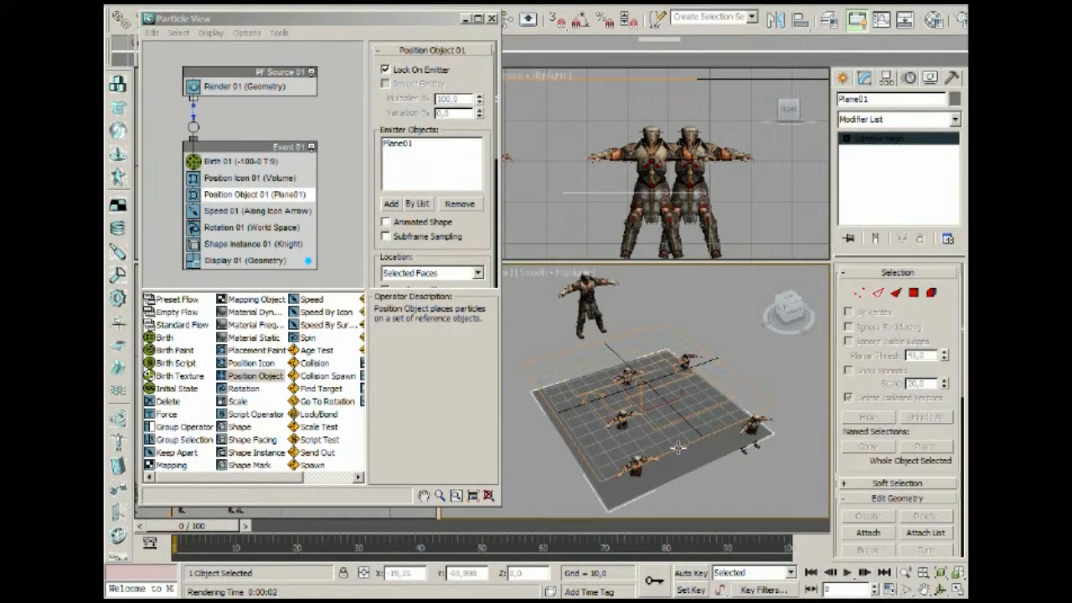
pyautogui.rightClick(678, 447)
pyautogui.click(734, 400)
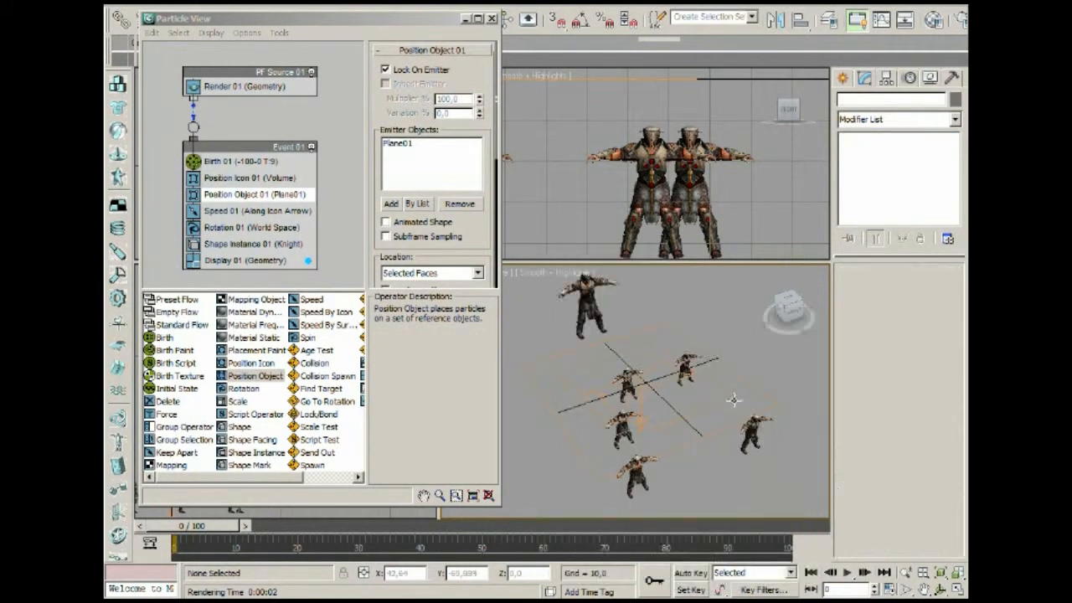
pyautogui.hotkey('ctrl', 'z')
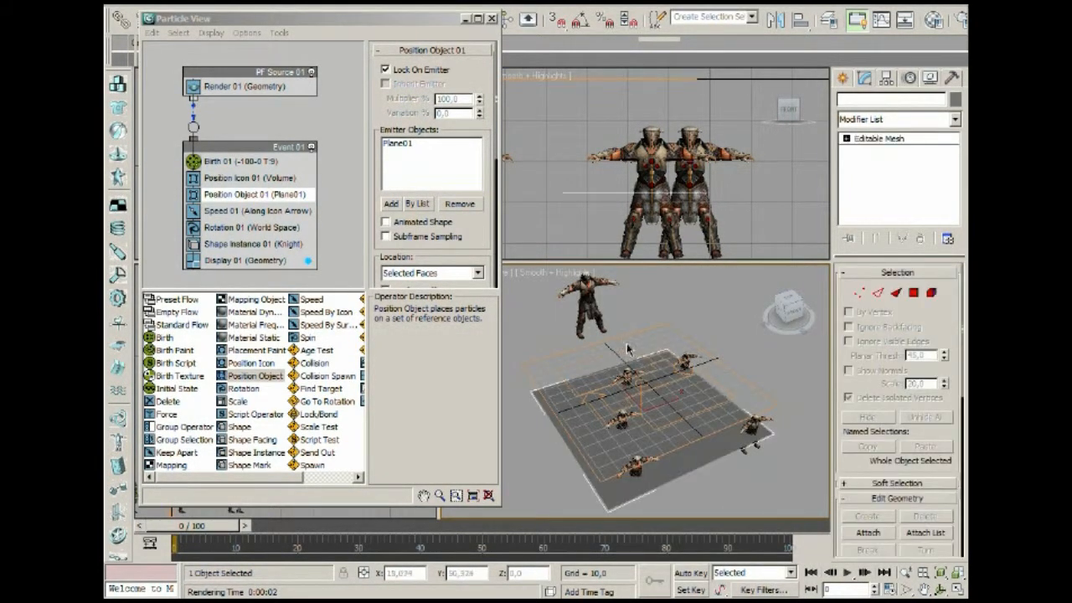
# Step: Hide the original Knight group and the PF Source 01 particle system
pyautogui.click(588, 297)
pyautogui.rightClick(588, 296)
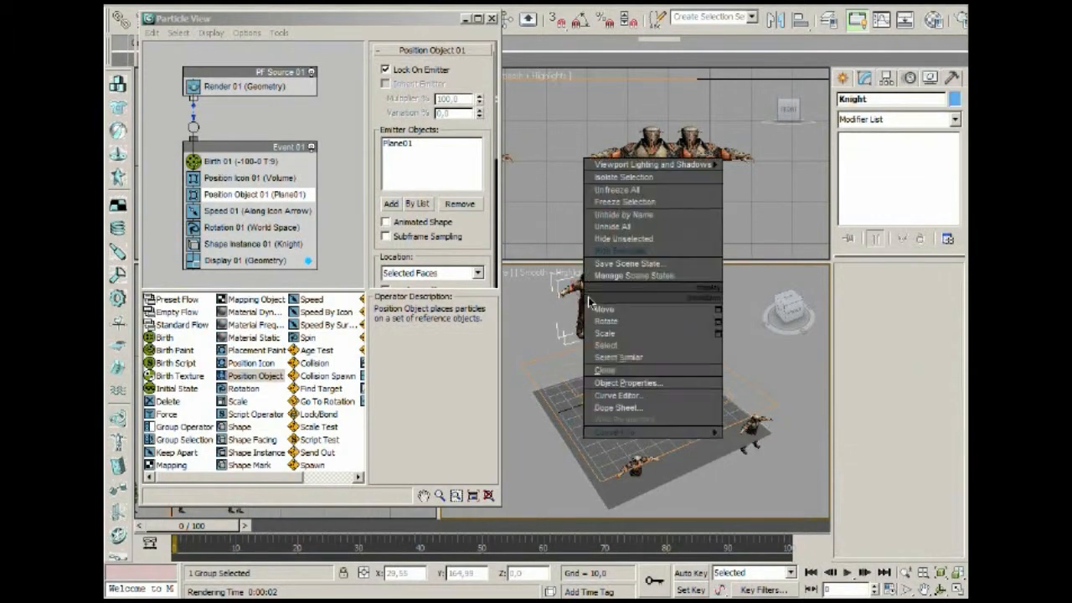
pyautogui.click(638, 252)
pyautogui.click(662, 167)
pyautogui.rightClick(662, 167)
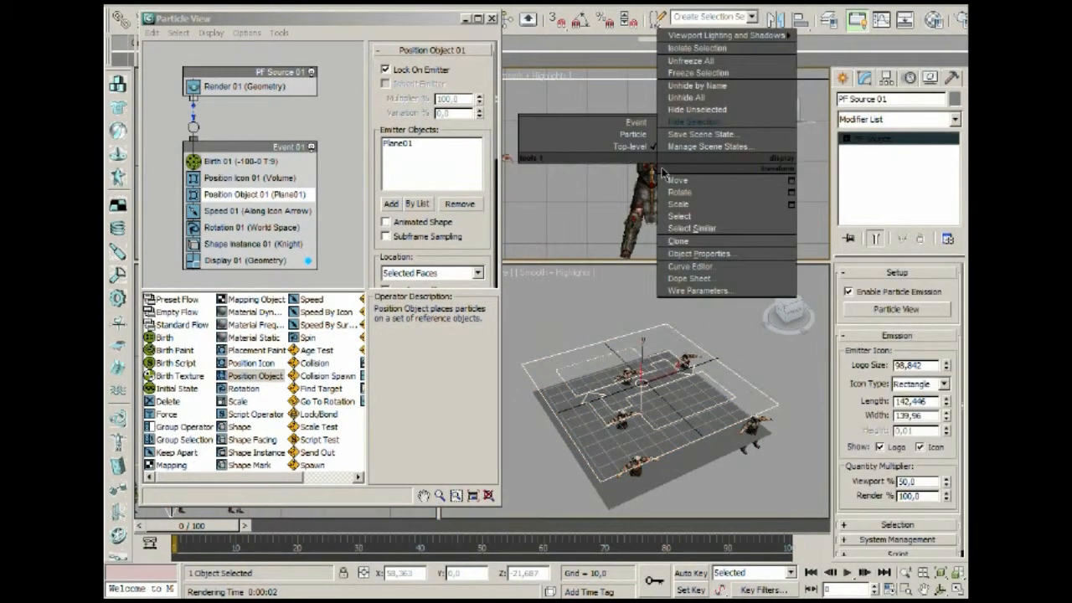
pyautogui.click(711, 123)
# Step: Select Plane01, enter its Polygon sub-object level and examine the selected polygons that the particles are emitted from
pyautogui.keyDown('alt'); pyautogui.moveTo(648, 398); pyautogui.dragTo(652, 435, button='middle'); pyautogui.keyUp('alt')
pyautogui.click(652, 436)
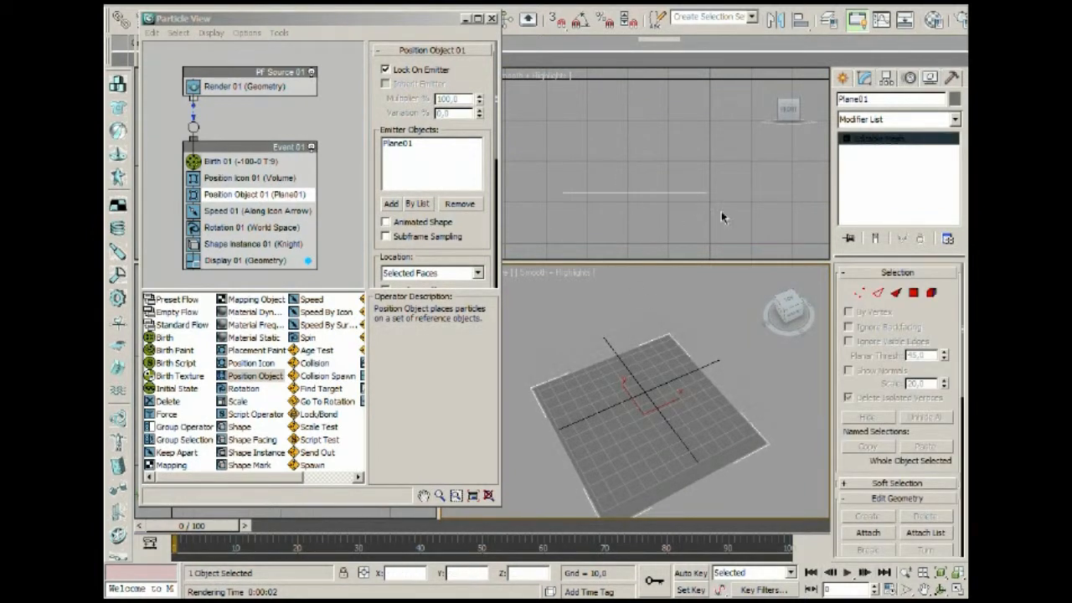
pyautogui.click(914, 292)
pyautogui.moveTo(713, 402); pyautogui.dragTo(718, 380, button='middle')
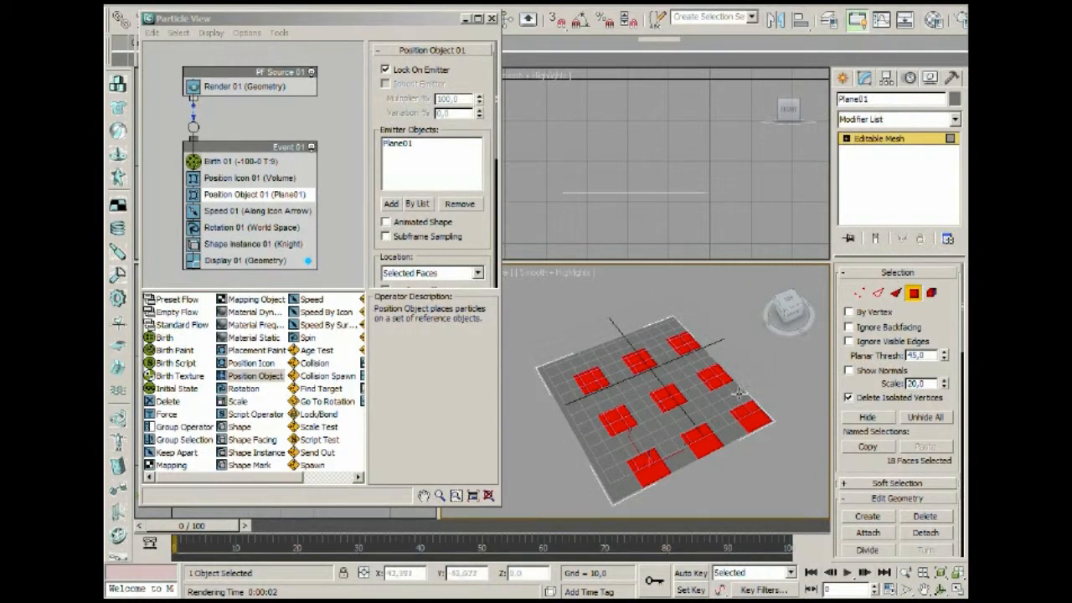
pyautogui.click(914, 292)
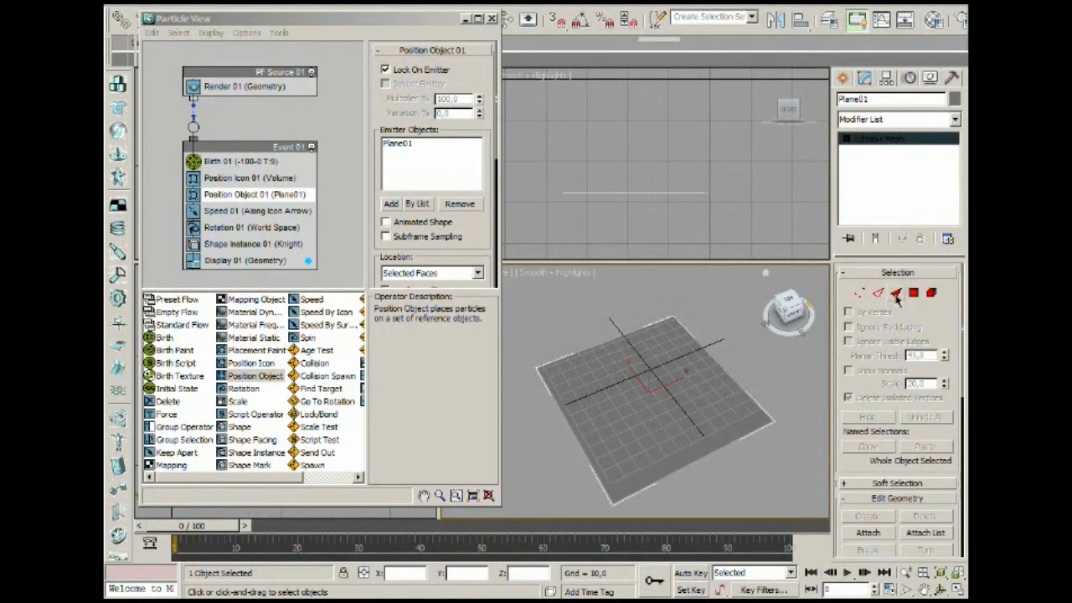
pyautogui.moveTo(885, 362); pyautogui.dragTo(866, 440)
pyautogui.click(918, 293)
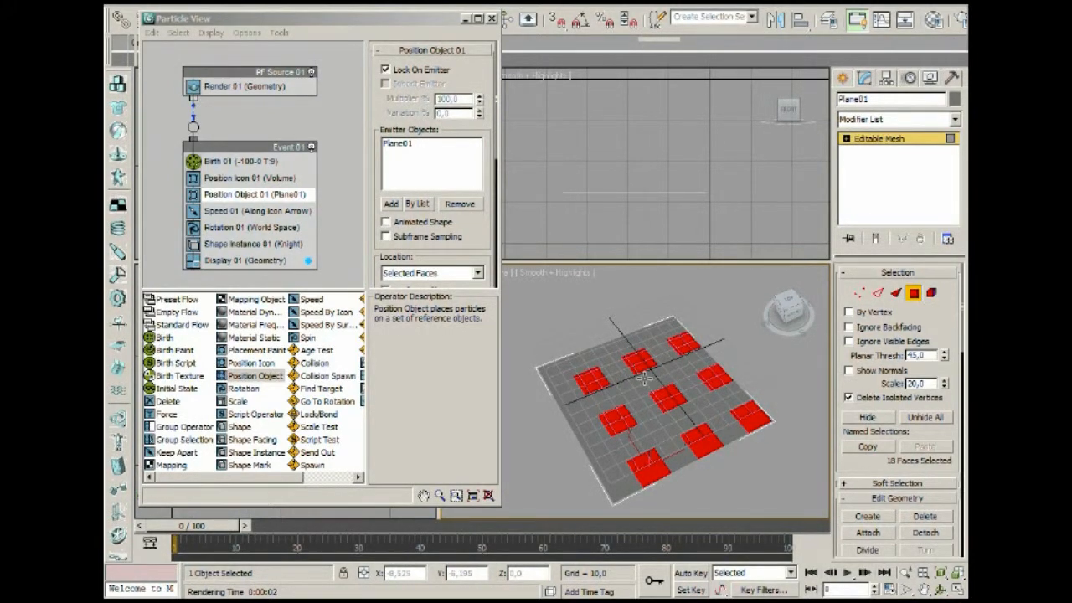
pyautogui.moveTo(688, 367)
pyautogui.keyDown('alt'); pyautogui.mouseDown(button='middle')
pyautogui.moveTo(685, 393)
pyautogui.moveTo(676, 373)
pyautogui.moveTo(688, 361)
pyautogui.mouseUp(button='middle'); pyautogui.keyUp('alt')
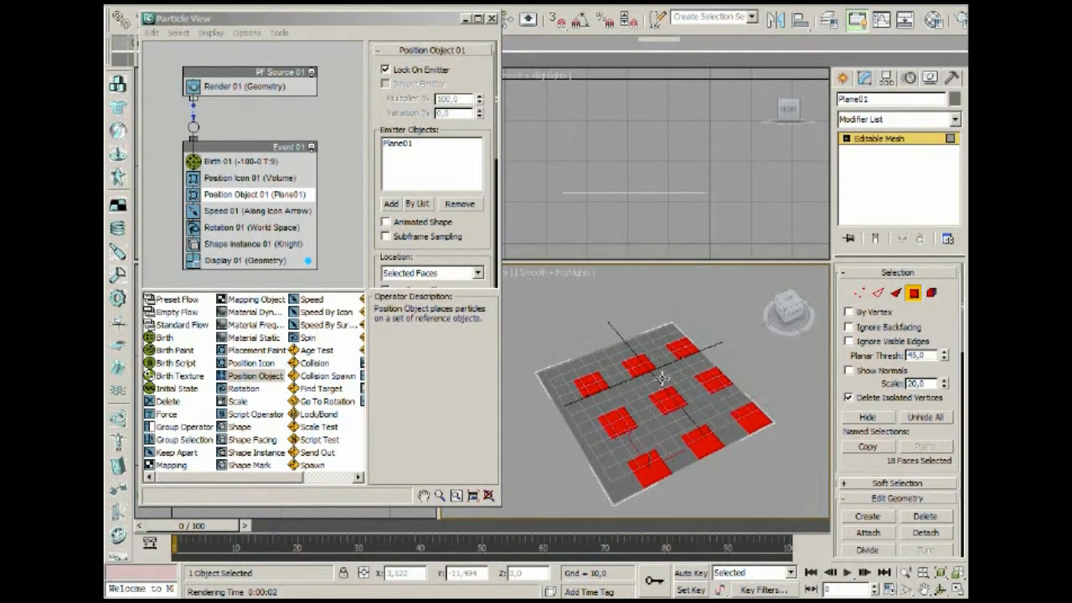
pyautogui.scroll(5, 662, 378)
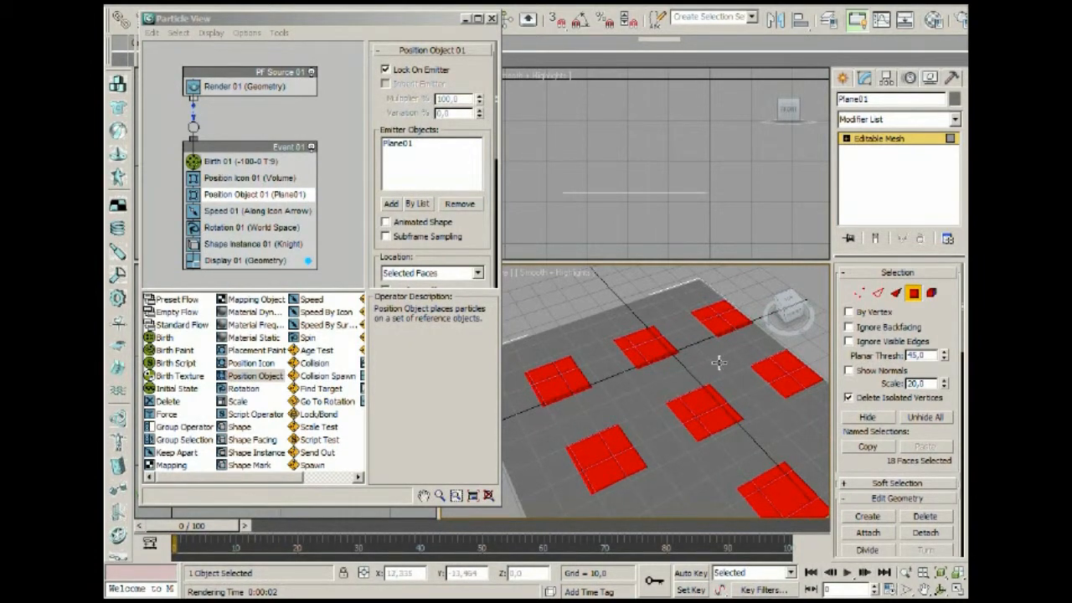
pyautogui.keyDown('alt'); pyautogui.moveTo(764, 342); pyautogui.dragTo(695, 388, button='middle'); pyautogui.keyUp('alt')
pyautogui.scroll(-2, 696, 387)
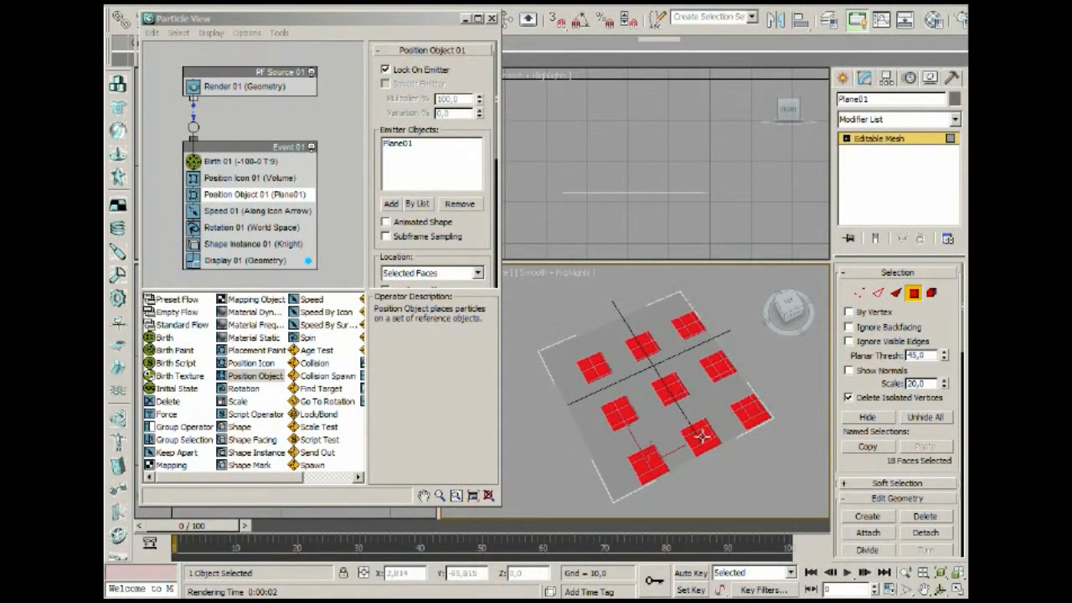
# Step: Review the settings of the Birth, Position Icon, Position Object, Speed, Rotation and Shape Instance operators in Event 01
pyautogui.click(282, 166)
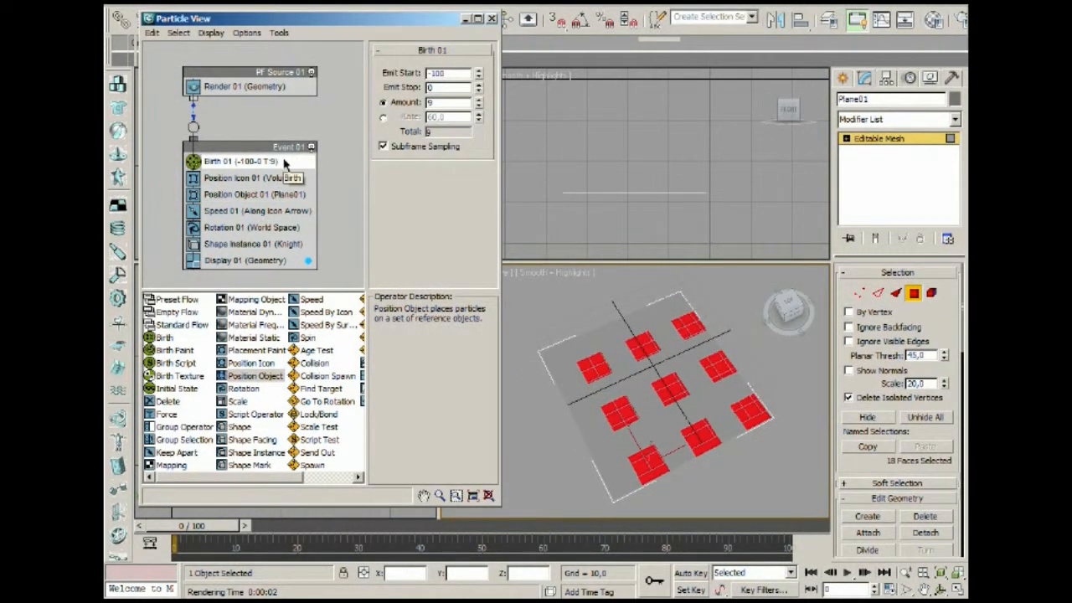
pyautogui.click(273, 178)
pyautogui.click(276, 194)
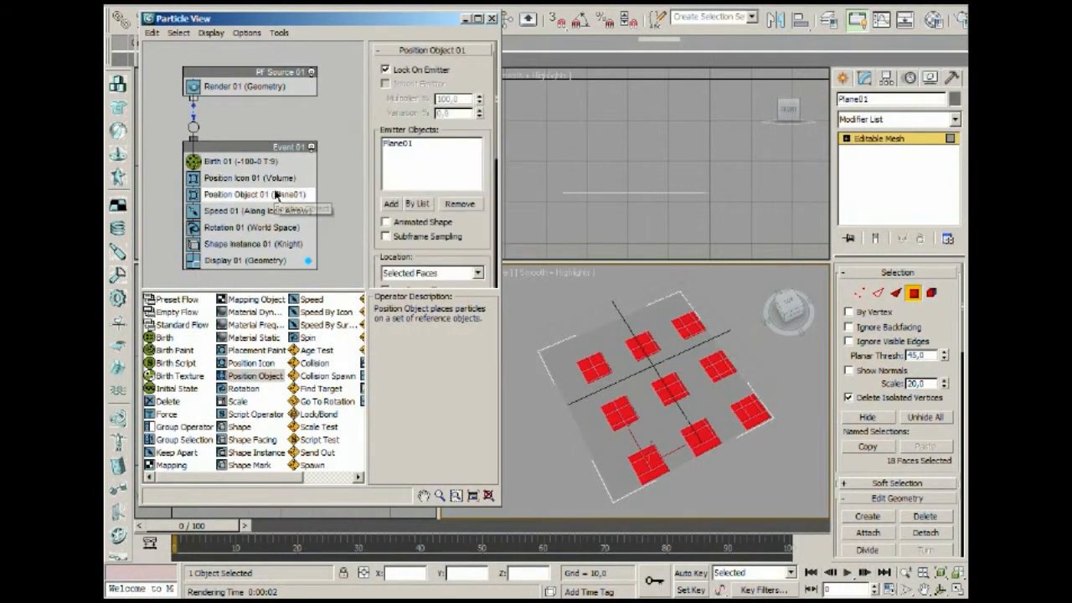
pyautogui.click(283, 211)
pyautogui.click(273, 230)
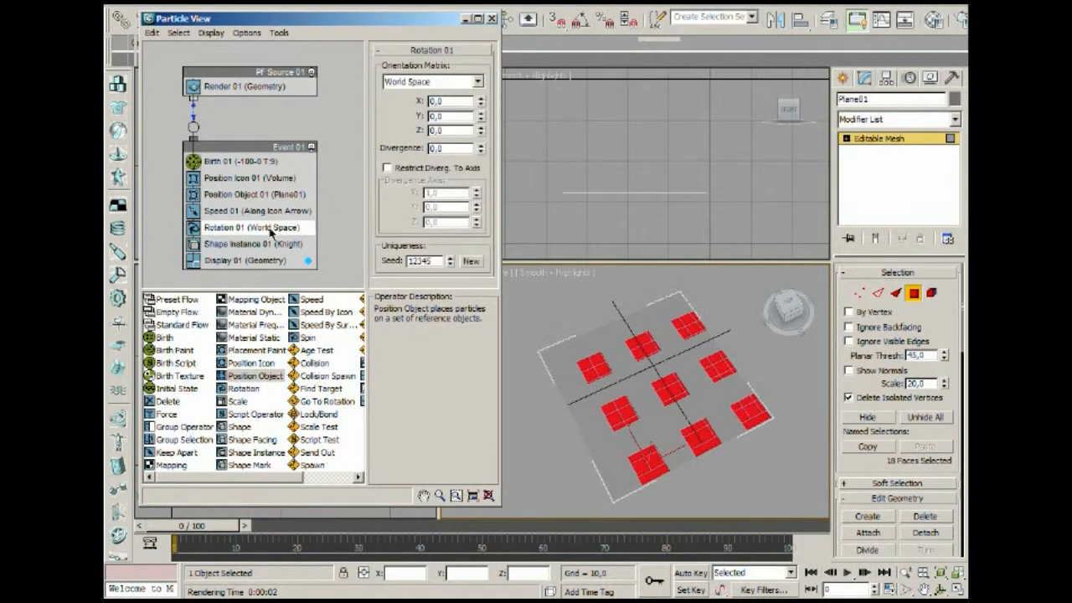
pyautogui.click(290, 245)
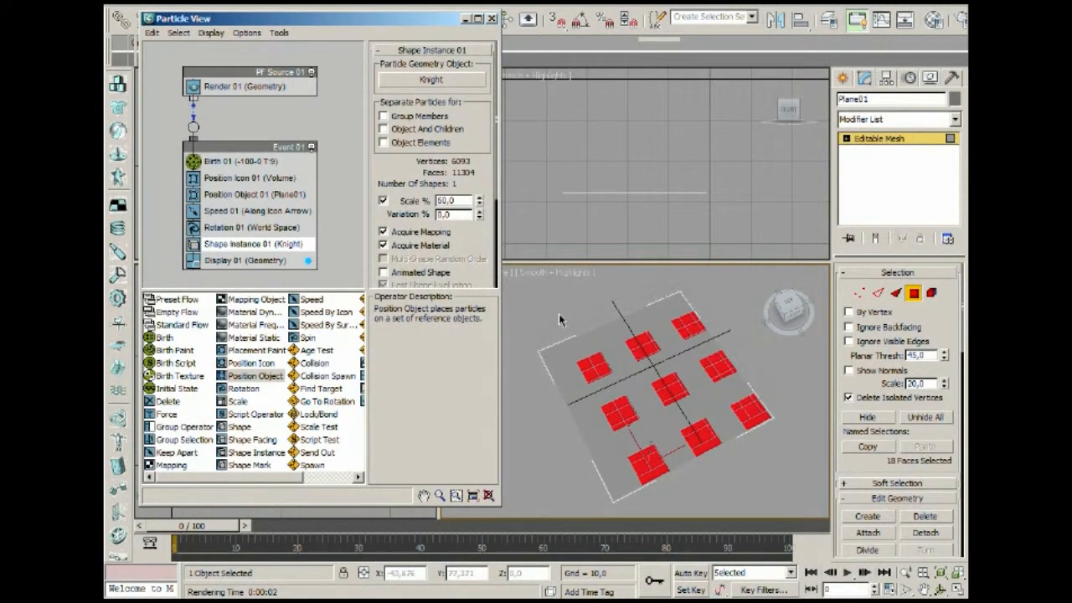
# Step: Leave the plane's Polygon sub-object level and unhide all the objects
pyautogui.click(919, 291)
pyautogui.click(919, 291)
pyautogui.rightClick(668, 410)
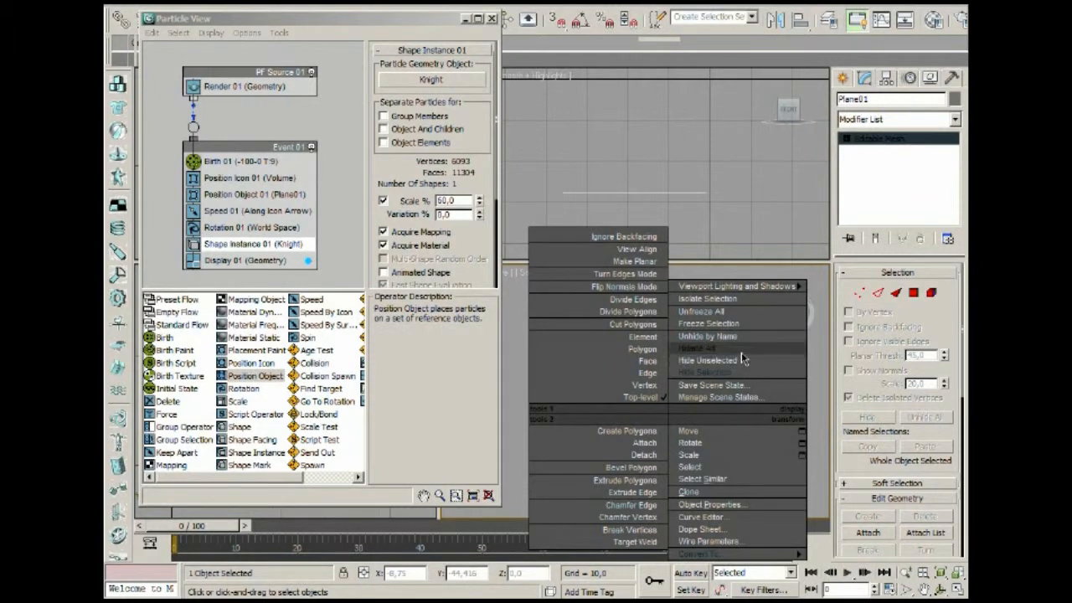
pyautogui.click(741, 349)
# Step: Hide the emitter plane and the original Knight group so only the particle system stays in the scene
pyautogui.rightClick(699, 458)
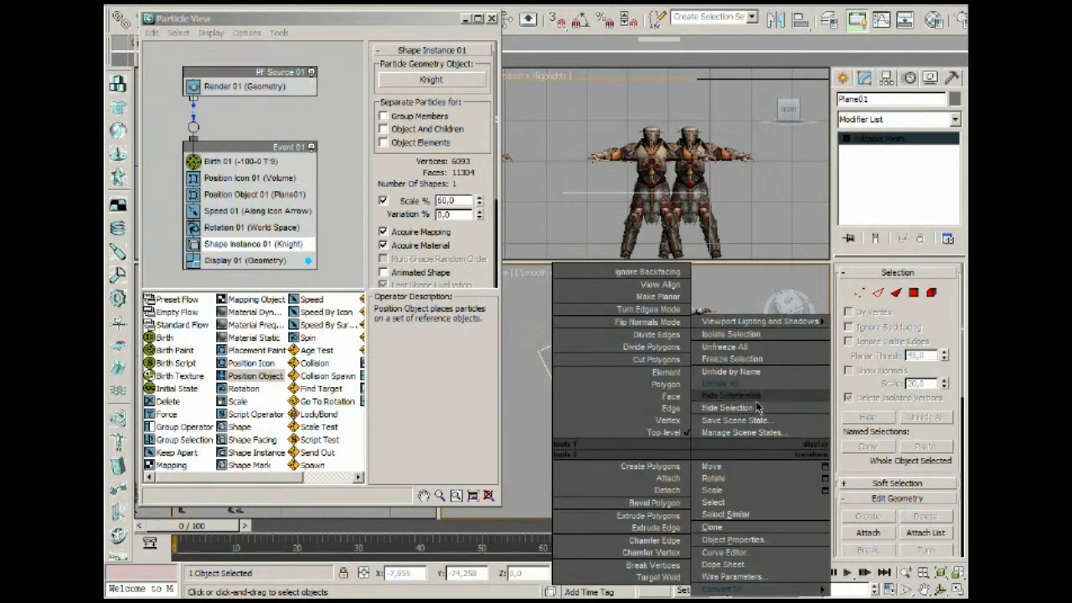
pyautogui.click(716, 408)
pyautogui.keyDown('alt'); pyautogui.moveTo(663, 408); pyautogui.dragTo(663, 369, button='middle'); pyautogui.keyUp('alt')
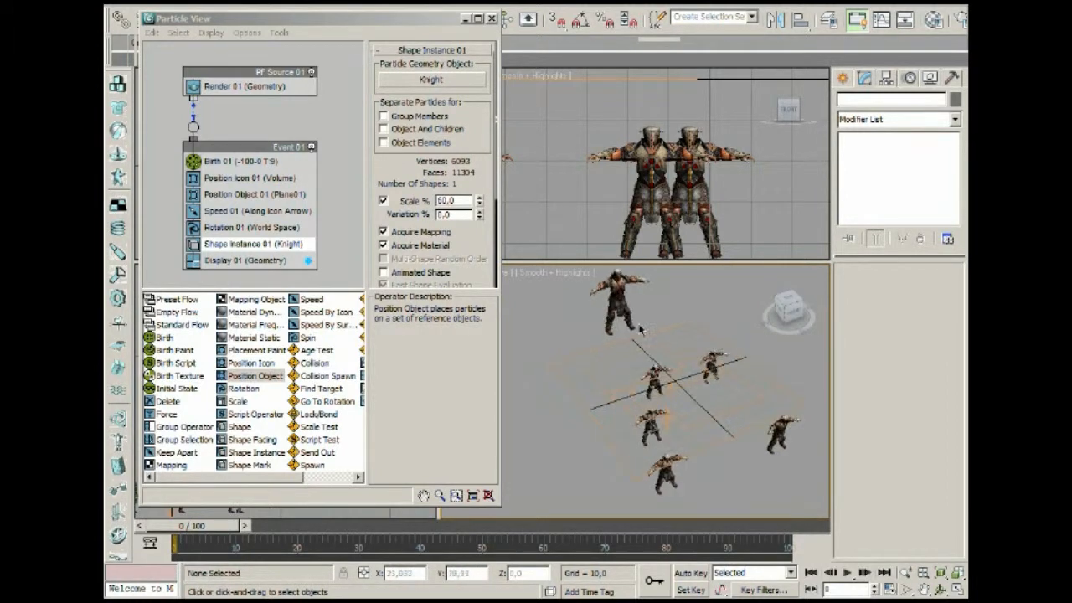
pyautogui.rightClick(624, 304)
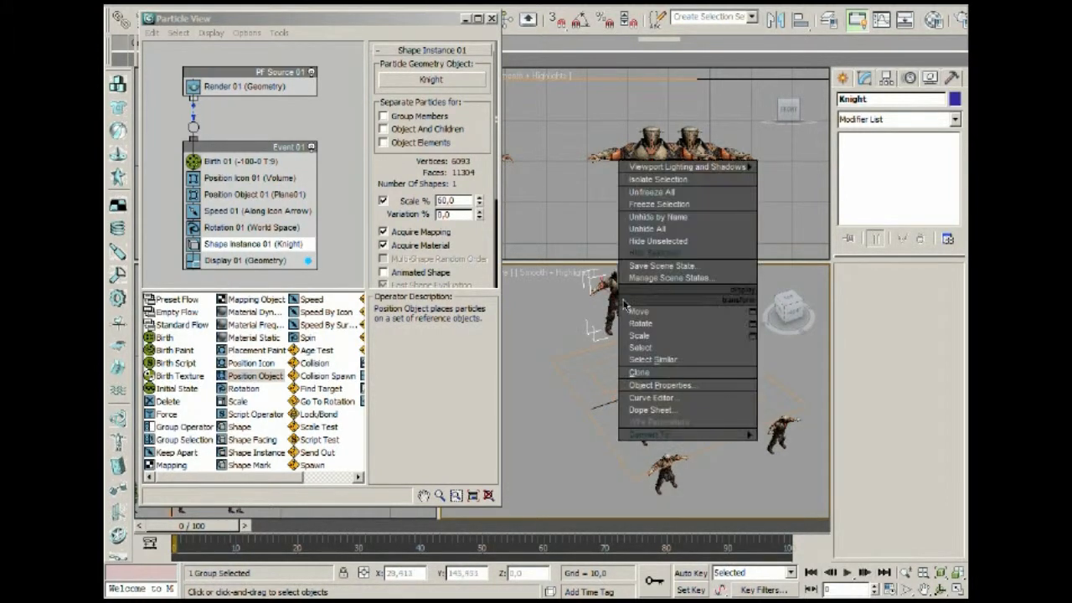
pyautogui.click(700, 254)
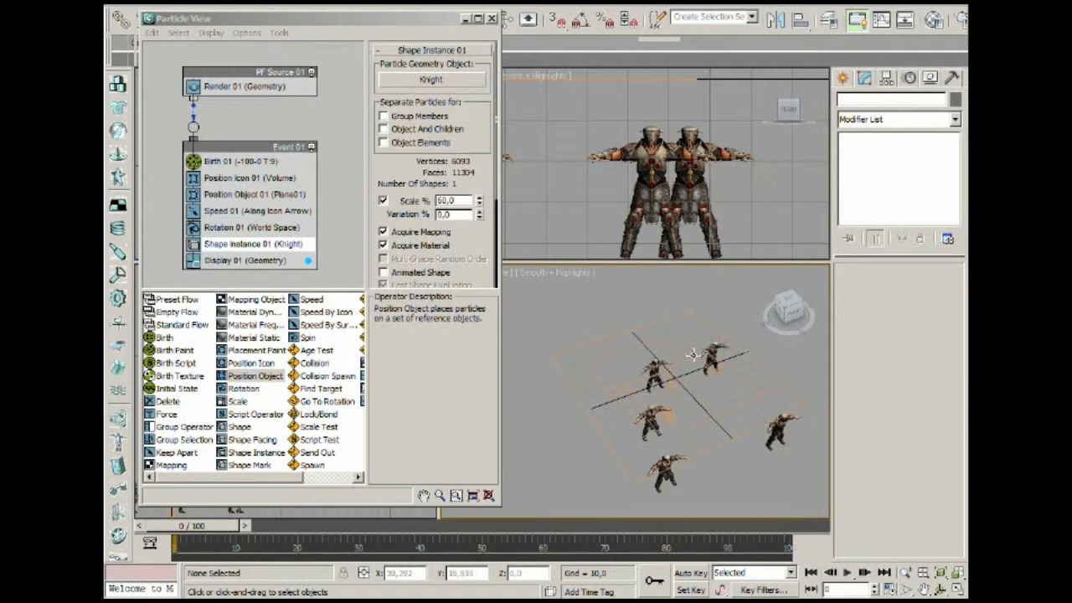
# Step: Try the Knight shape instances at 30% scale in a Perspective test render and restore their previous scale
pyautogui.doubleClick(466, 199)
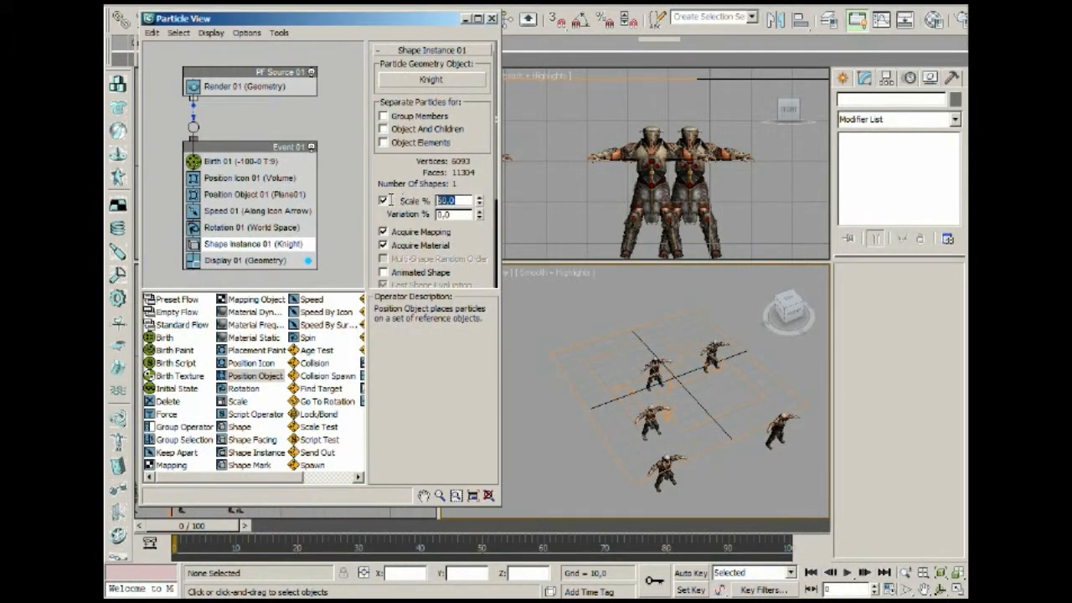
pyautogui.write('30')
pyautogui.press('Return')
pyautogui.hotkey('shift', 'q')
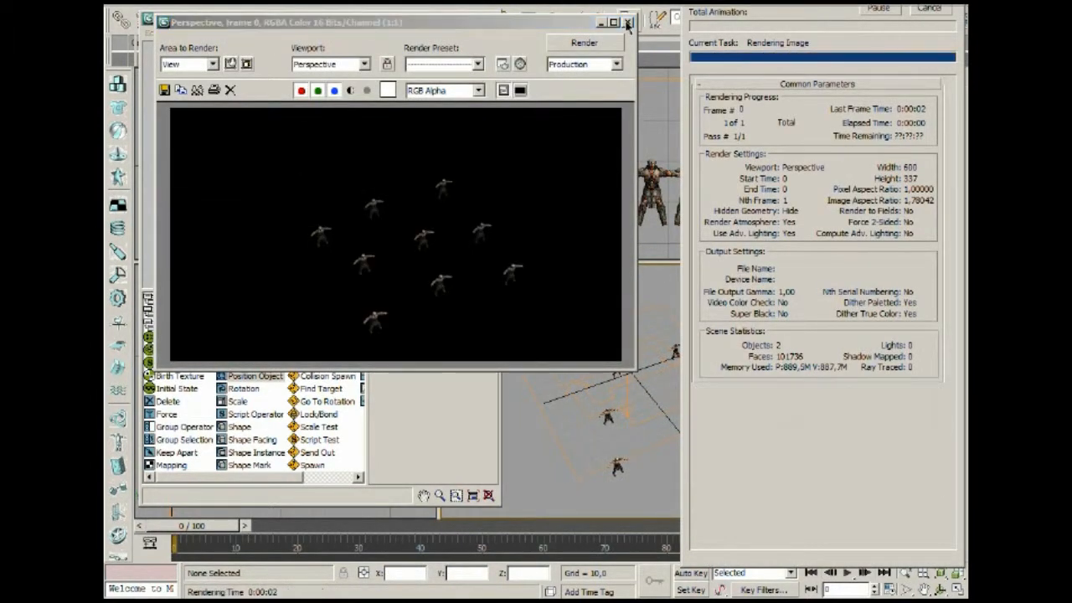
pyautogui.click(627, 23)
pyautogui.doubleClick(468, 200)
pyautogui.write('50,0')
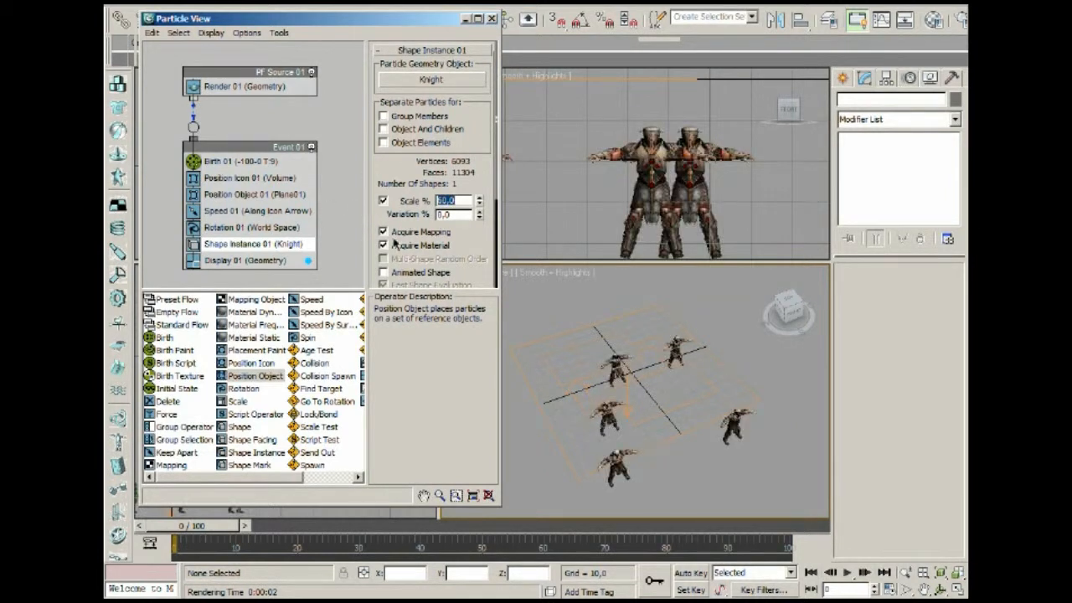
# Step: Test an X rotation of -339,5 on the knight particles in a Perspective render and reset the value to 0
pyautogui.click(251, 227)
pyautogui.click(481, 104)
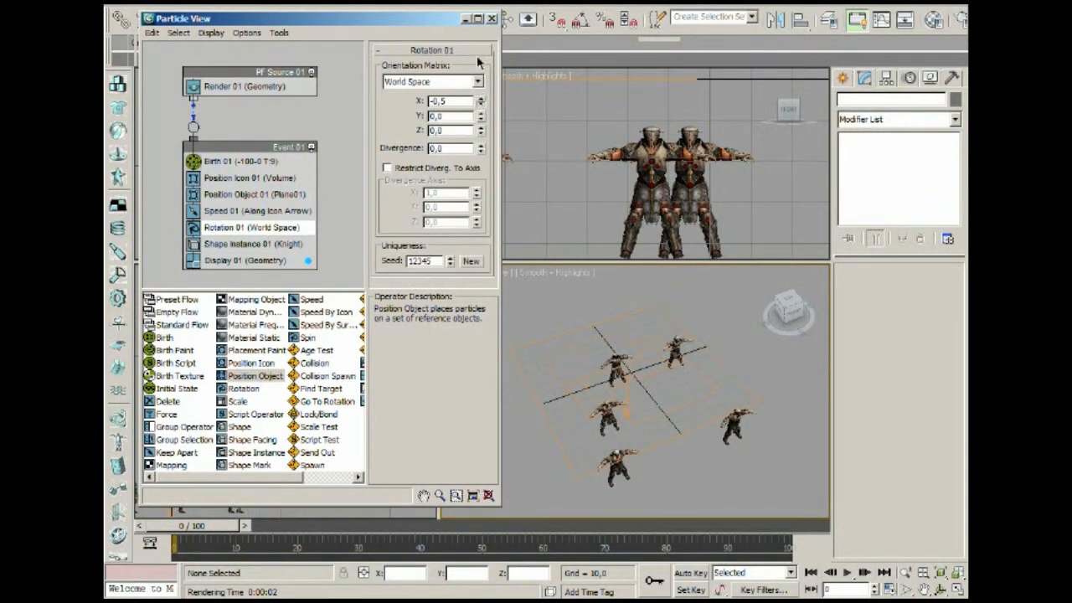
pyautogui.moveTo(478, 57); pyautogui.dragTo(481, 98)
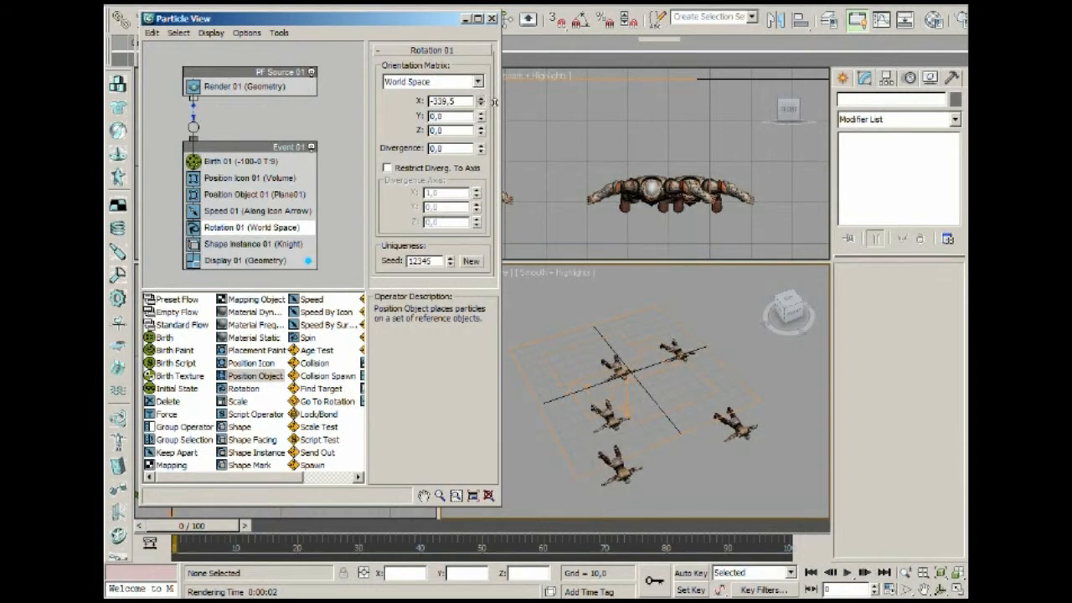
pyautogui.moveTo(579, 296); pyautogui.dragTo(574, 288, button='middle')
pyautogui.hotkey('shift', 'q')
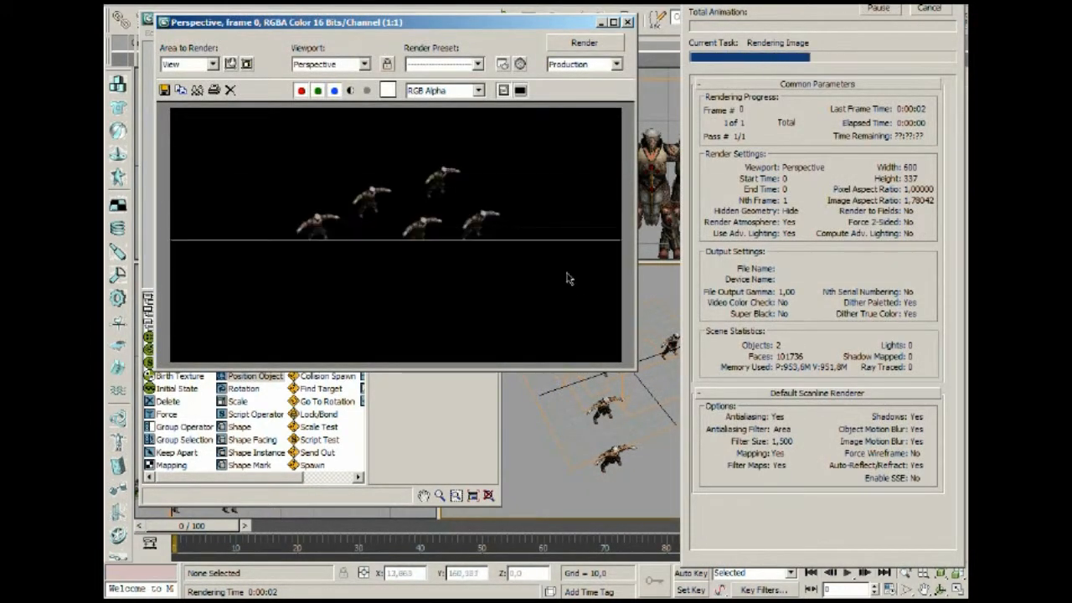
pyautogui.click(629, 23)
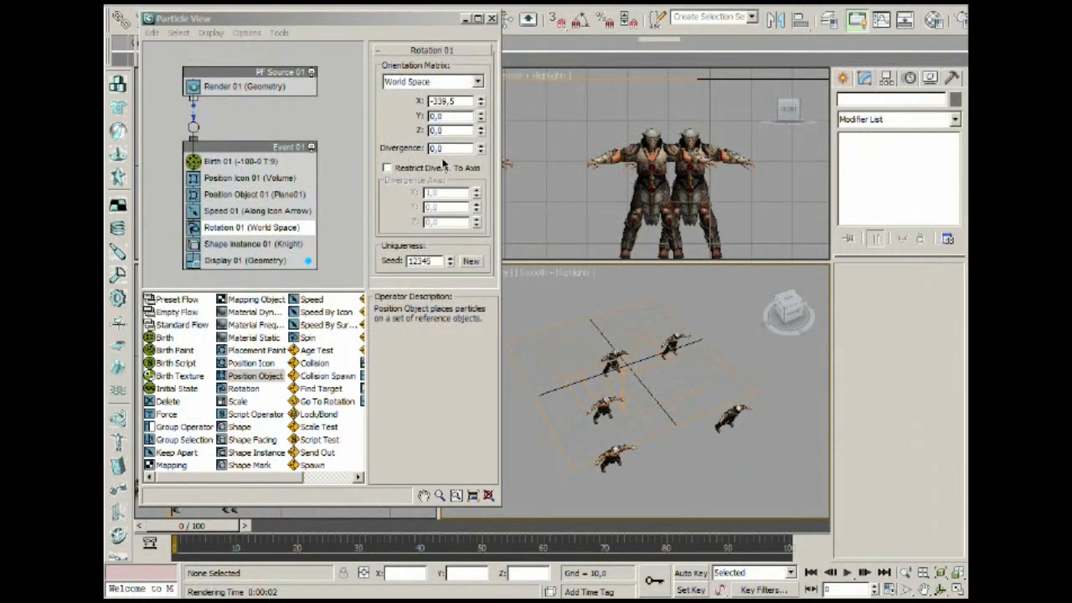
pyautogui.click(469, 102)
pyautogui.write('0')
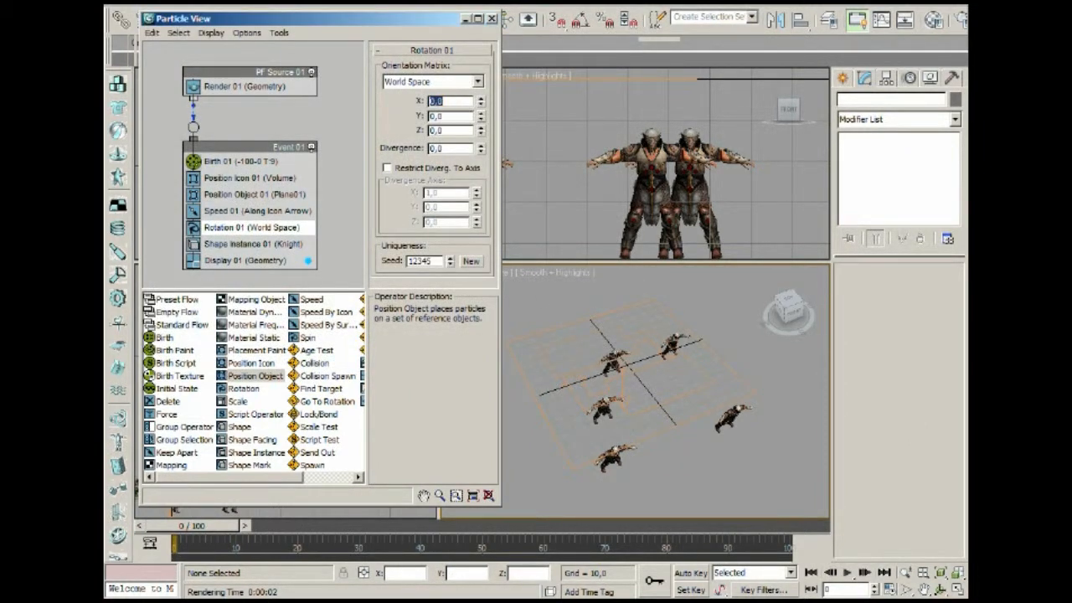
pyautogui.press('Return')
# Step: Review the Position Object operator's location, density and separation settings against the knights' placement in the Perspective view
pyautogui.moveTo(710, 354); pyautogui.dragTo(747, 379, button='middle')
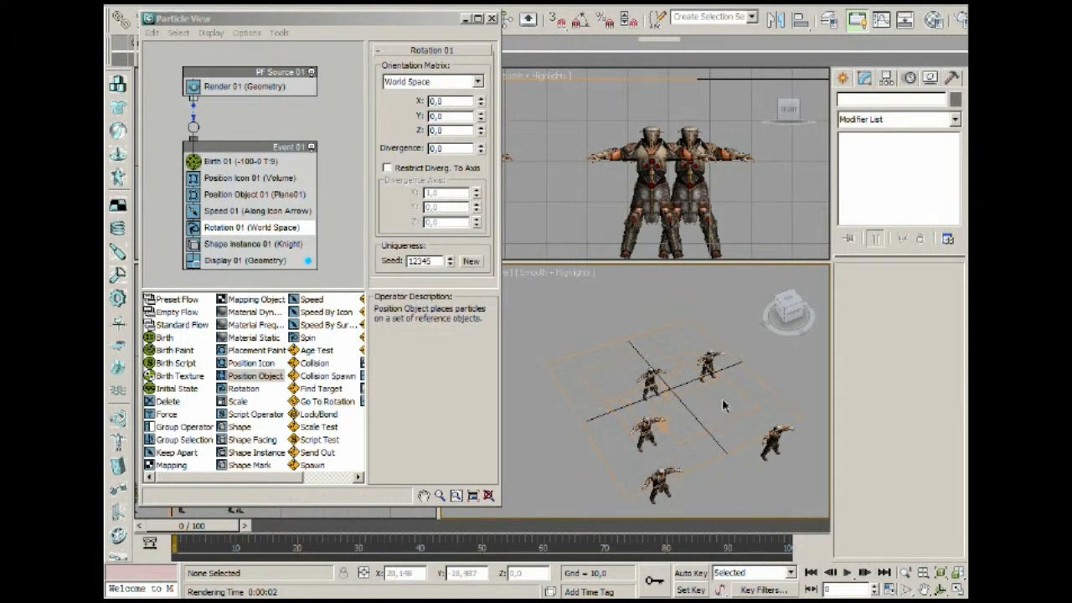
pyautogui.moveTo(722, 398); pyautogui.dragTo(708, 391, button='middle')
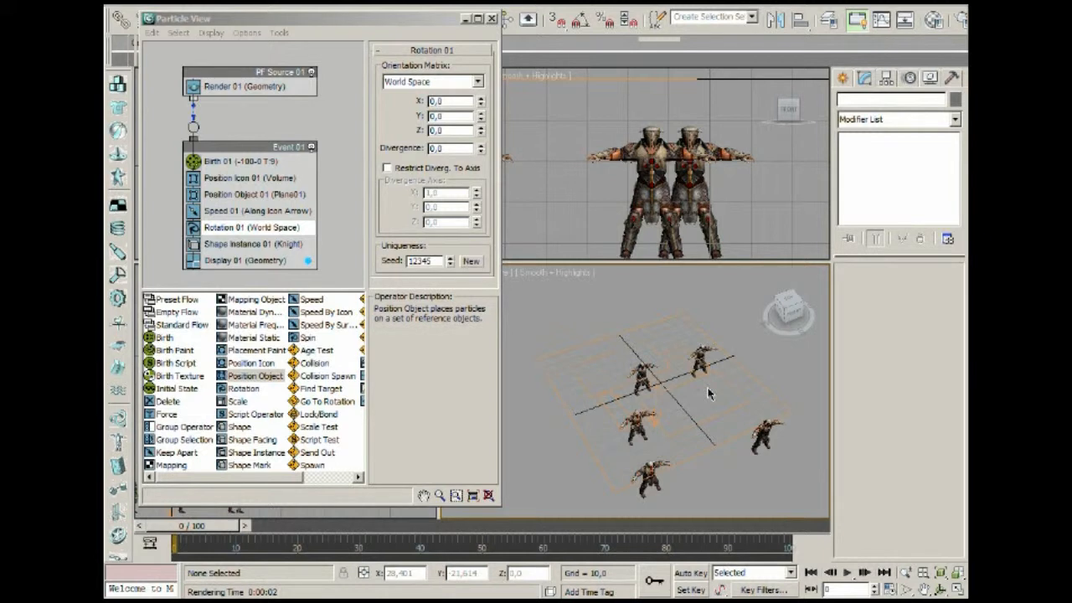
pyautogui.moveTo(685, 382); pyautogui.dragTo(680, 375, button='middle')
pyautogui.click(252, 194)
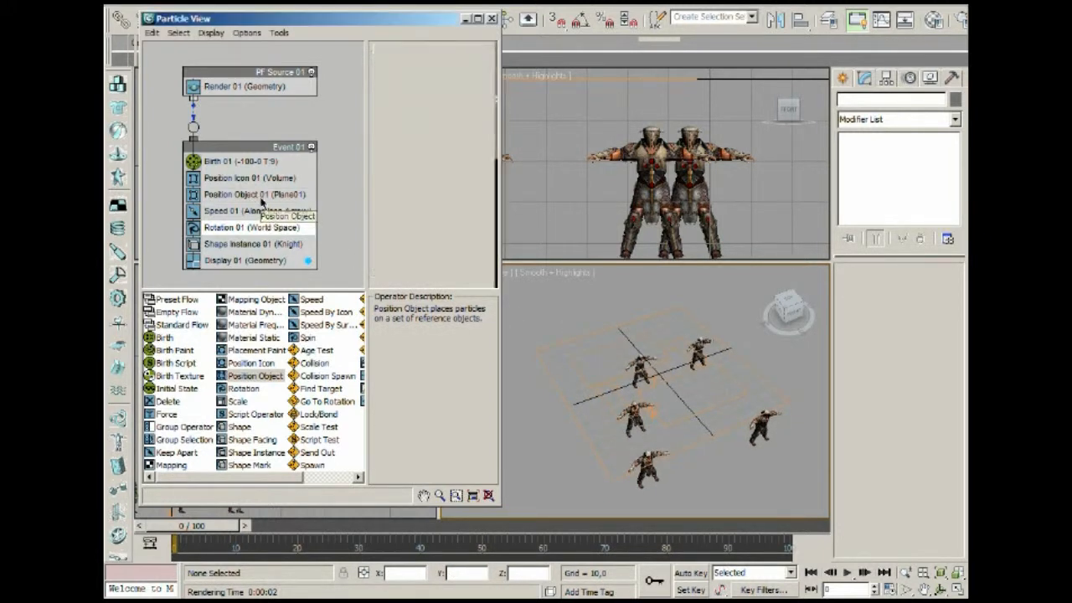
pyautogui.moveTo(482, 235); pyautogui.dragTo(470, 61)
pyautogui.moveTo(687, 415); pyautogui.dragTo(675, 408, button='middle')
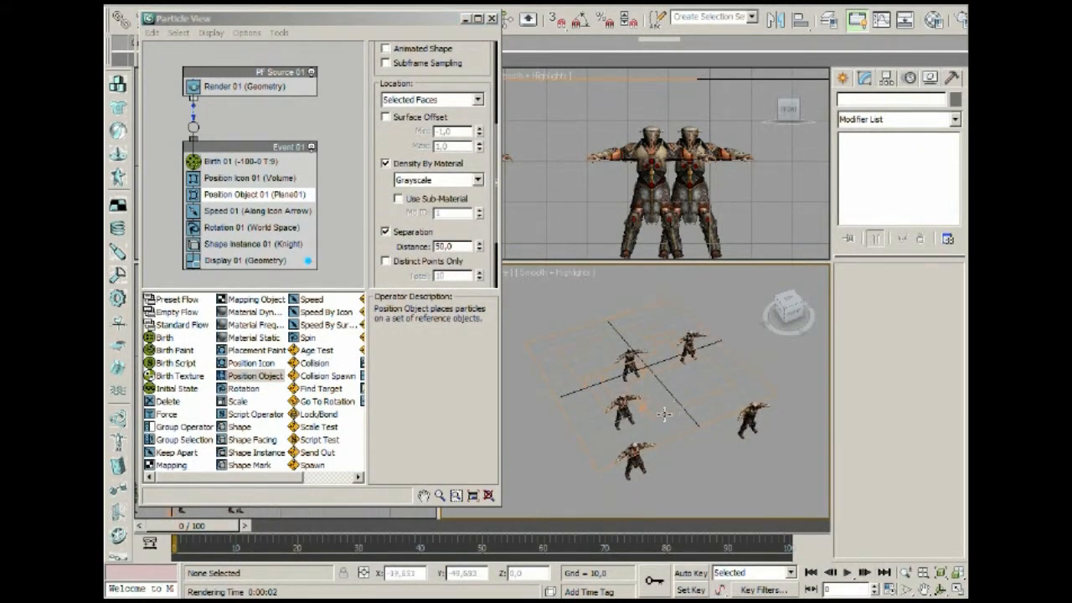
pyautogui.moveTo(654, 358); pyautogui.dragTo(657, 436, button='middle')
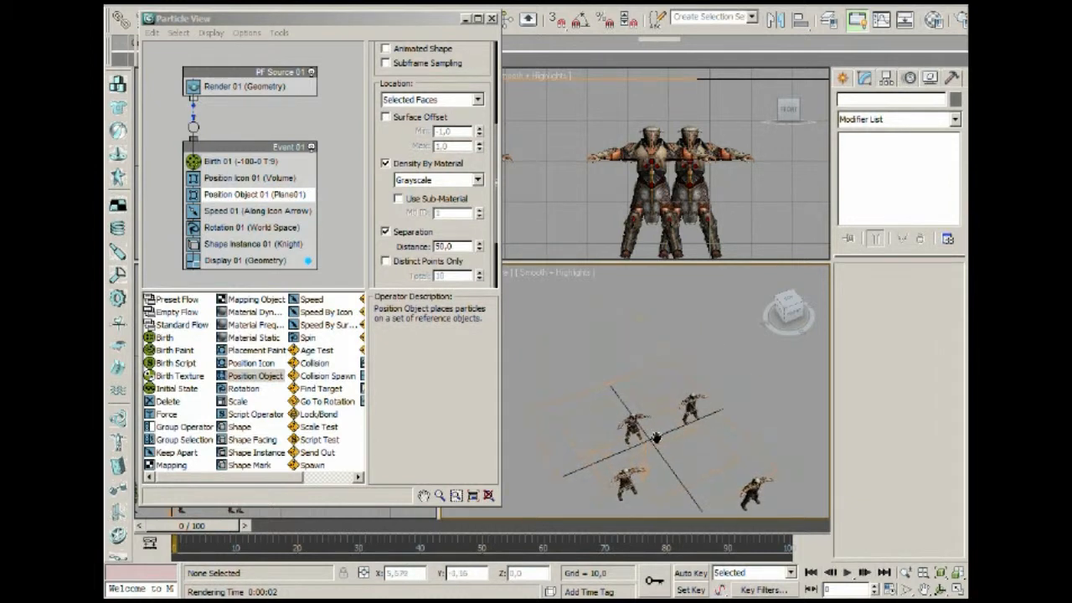
# Step: Unhide all objects and select the original Knight group, inspecting the model up close
pyautogui.rightClick(654, 356)
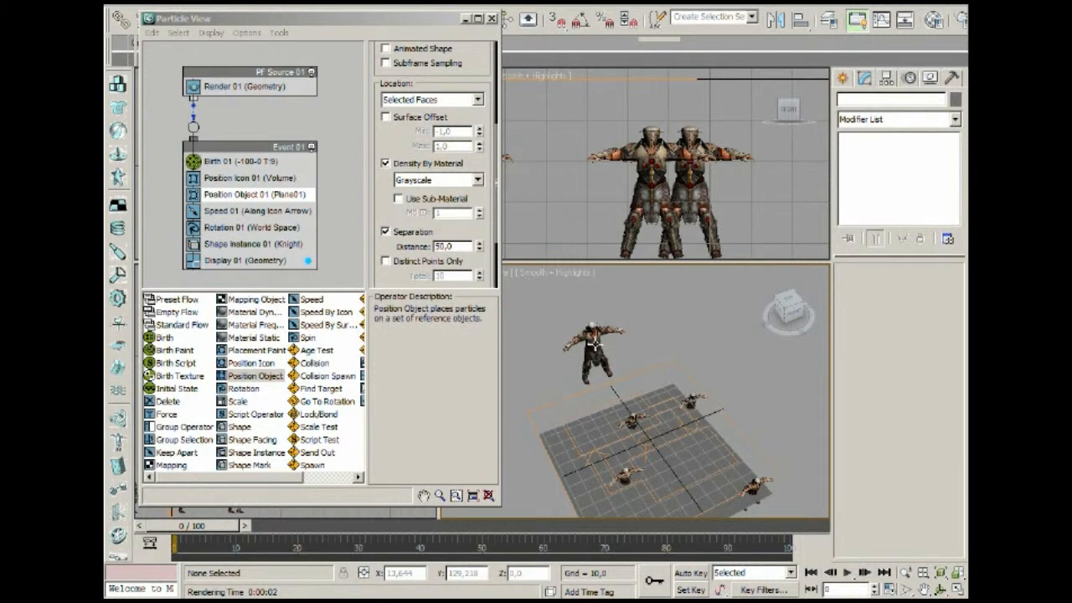
pyautogui.moveTo(721, 400)
pyautogui.mouseDown(button='middle')
pyautogui.moveTo(695, 371)
pyautogui.moveTo(721, 392)
pyautogui.mouseUp(button='middle')
pyautogui.moveTo(598, 339); pyautogui.dragTo(655, 388, button='middle')
pyautogui.scroll(4, 658, 388)
pyautogui.scroll(2, 690, 360)
pyautogui.moveTo(720, 360); pyautogui.dragTo(658, 314, button='middle')
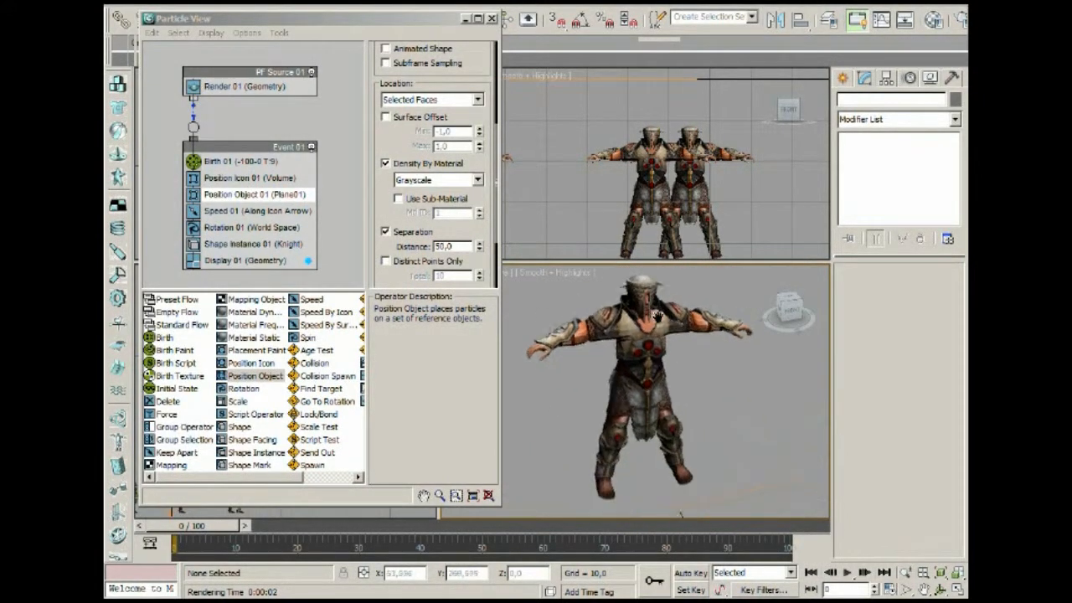
pyautogui.click(695, 350)
pyautogui.keyDown('alt'); pyautogui.moveTo(696, 351); pyautogui.dragTo(665, 361, button='middle'); pyautogui.keyUp('alt')
pyautogui.scroll(-3, 664, 361)
pyautogui.moveTo(721, 399)
pyautogui.mouseDown(button='middle')
pyautogui.moveTo(698, 377)
pyautogui.moveTo(689, 398)
pyautogui.moveTo(698, 421)
pyautogui.moveTo(709, 394)
pyautogui.mouseUp(button='middle')
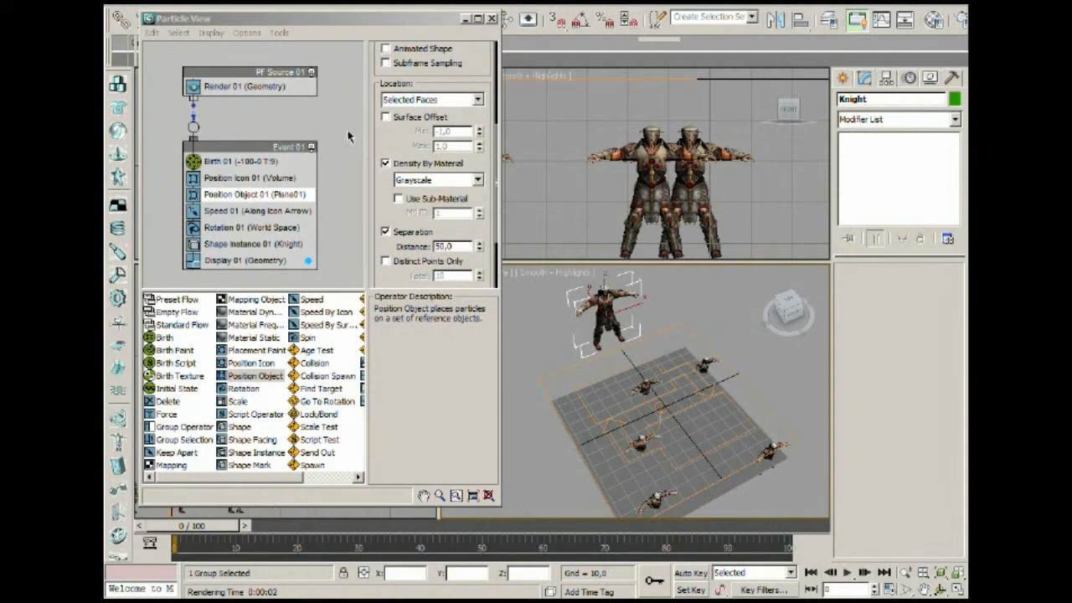
# Step: Review the settings of the Position Object, Speed, Rotation and Shape Instance operators in Event 01
pyautogui.moveTo(446, 69); pyautogui.dragTo(443, 270)
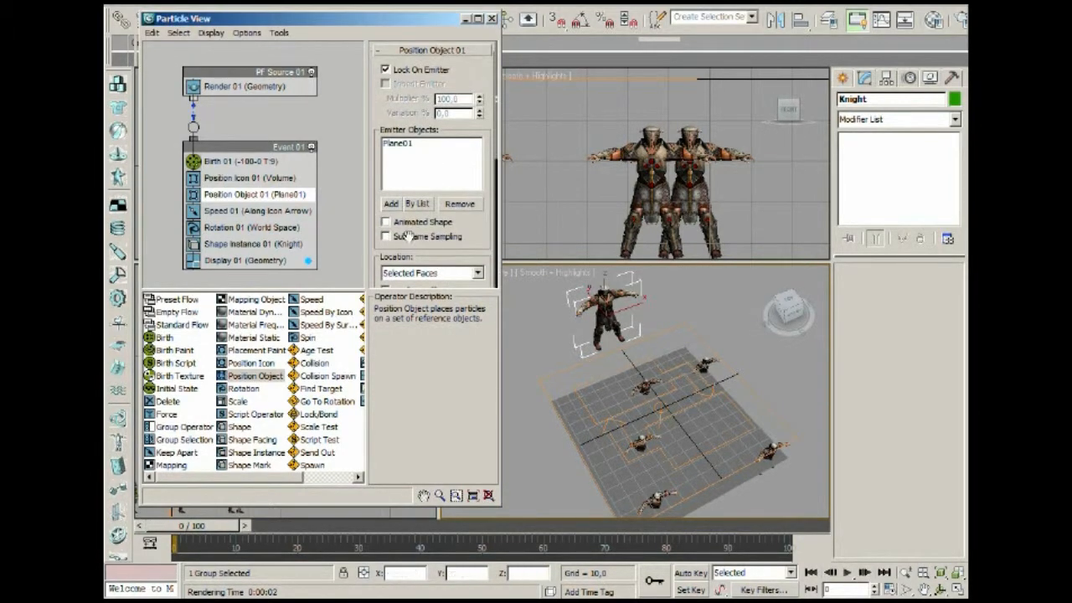
pyautogui.click(271, 212)
pyautogui.click(283, 230)
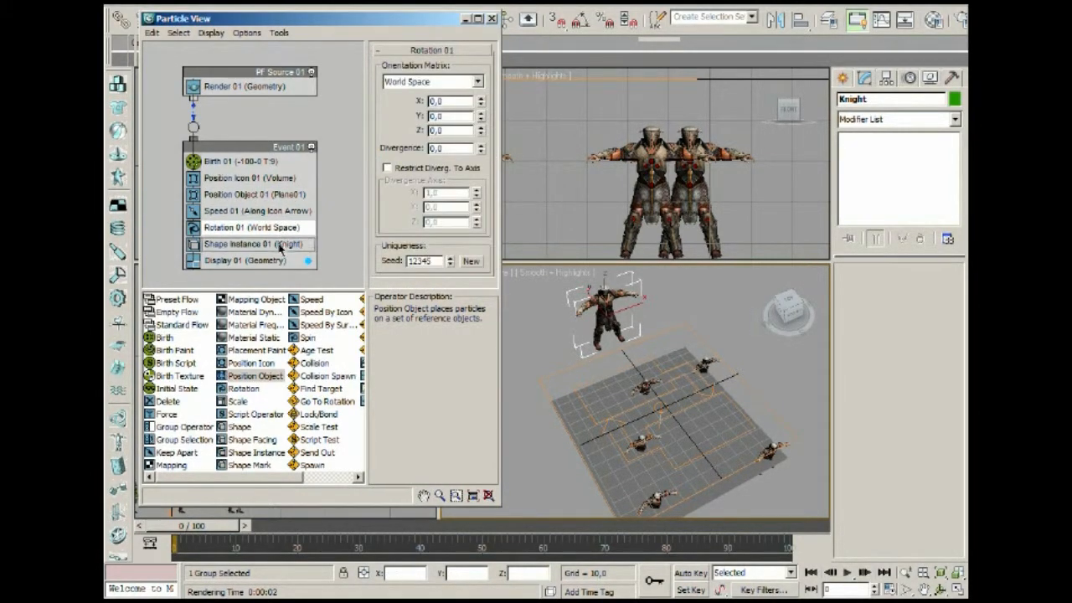
pyautogui.click(279, 245)
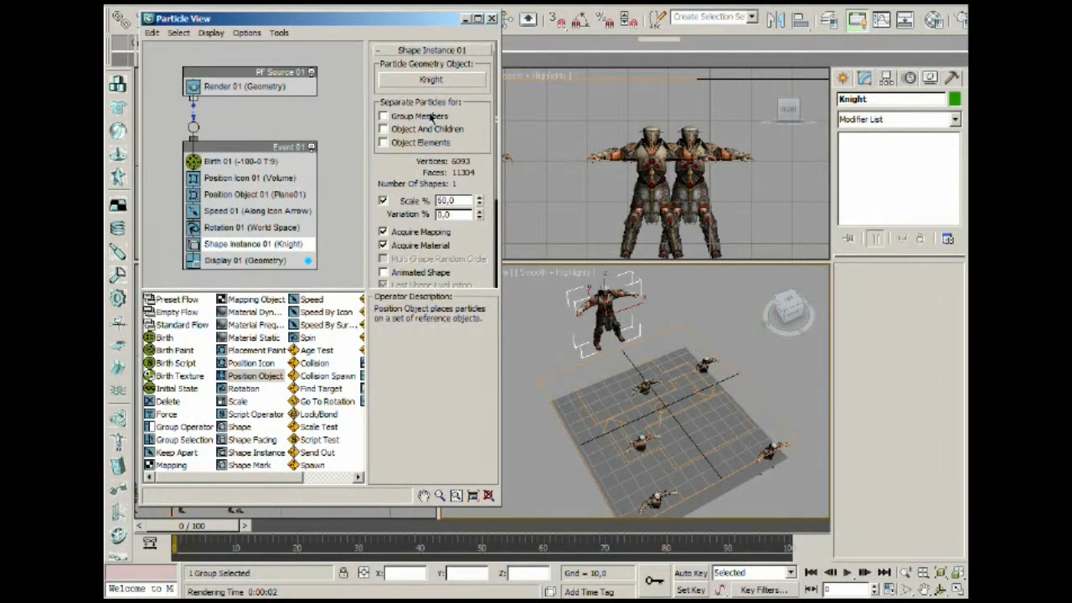
# Step: Try separating the Knight shape instance's particles by Group Members and test-render the Perspective view
pyautogui.click(384, 116)
pyautogui.keyDown('alt'); pyautogui.moveTo(712, 452); pyautogui.dragTo(682, 440, button='middle'); pyautogui.keyUp('alt')
pyautogui.hotkey('shift', 'q')
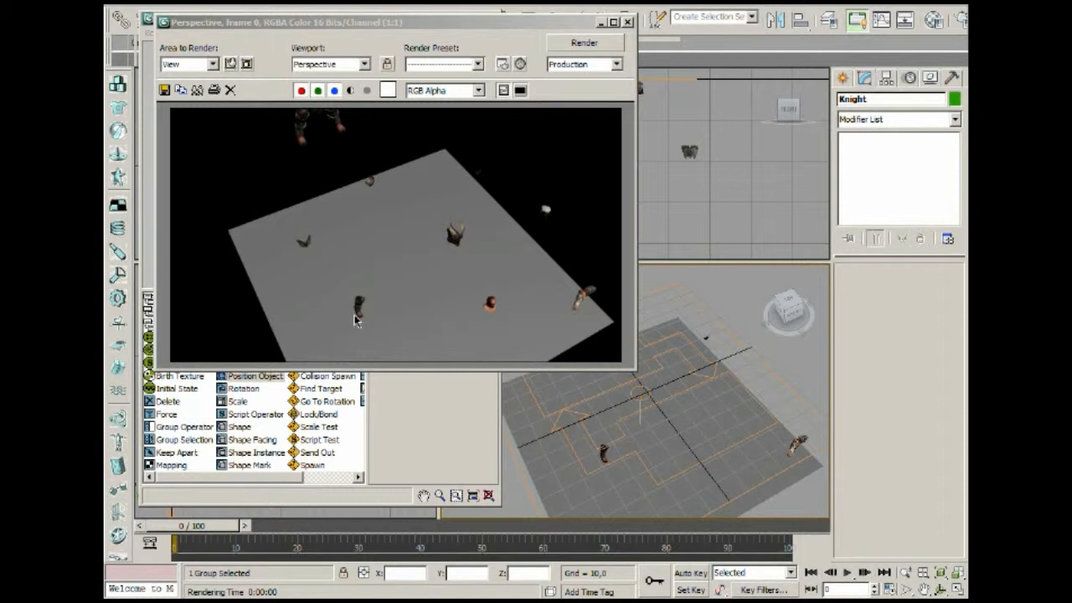
pyautogui.click(627, 22)
# Step: Turn off particle separation by Group Members for the Knight shape instance
pyautogui.moveTo(664, 338); pyautogui.dragTo(692, 385, button='middle')
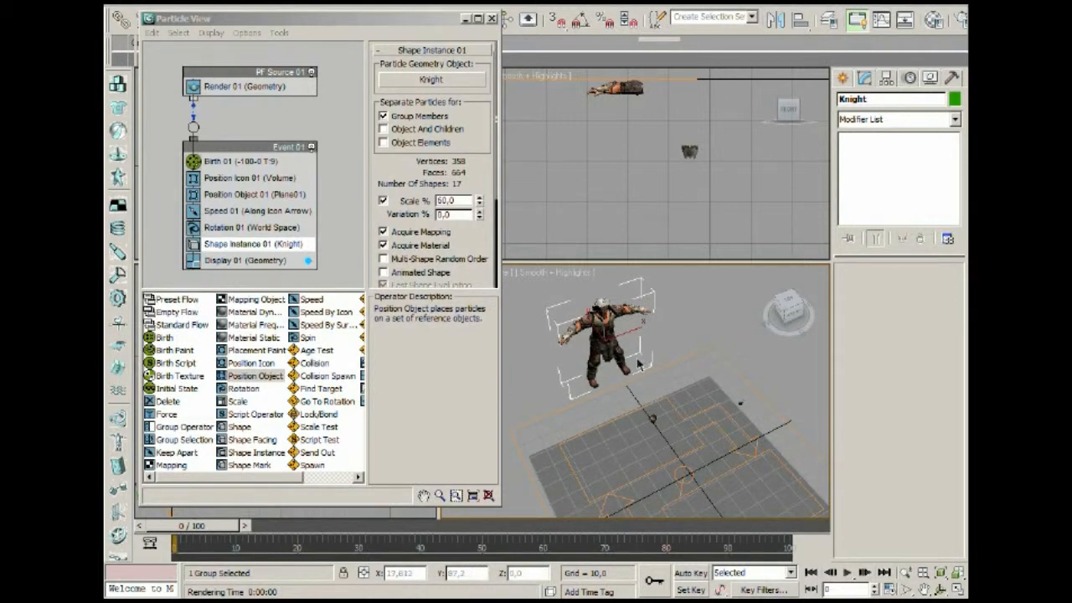
pyautogui.moveTo(718, 438); pyautogui.dragTo(716, 376, button='middle')
pyautogui.scroll(-3, 697, 392)
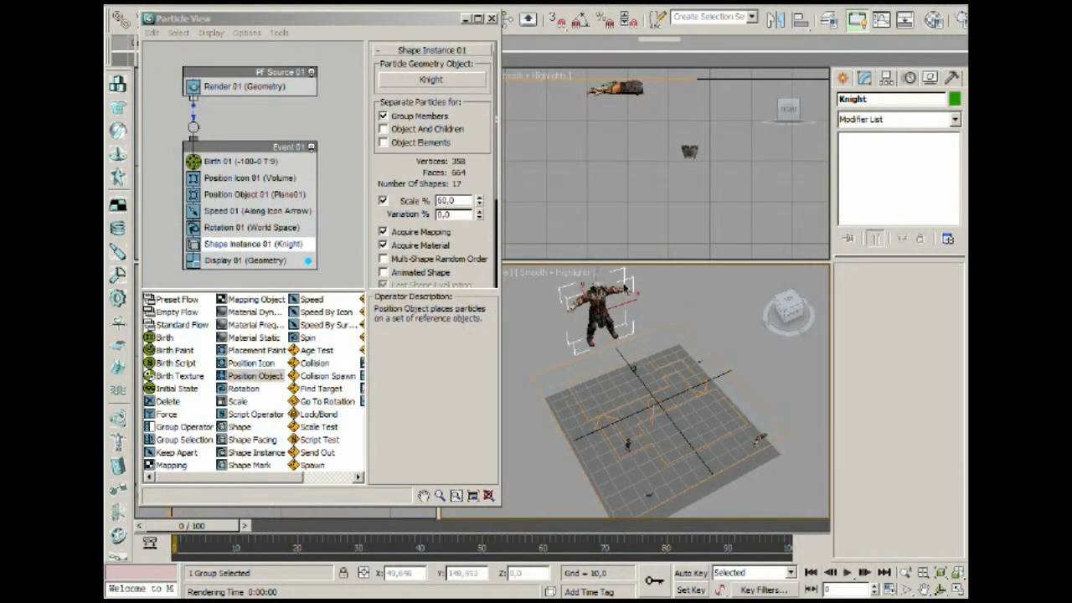
pyautogui.moveTo(712, 412); pyautogui.dragTo(697, 402, button='middle')
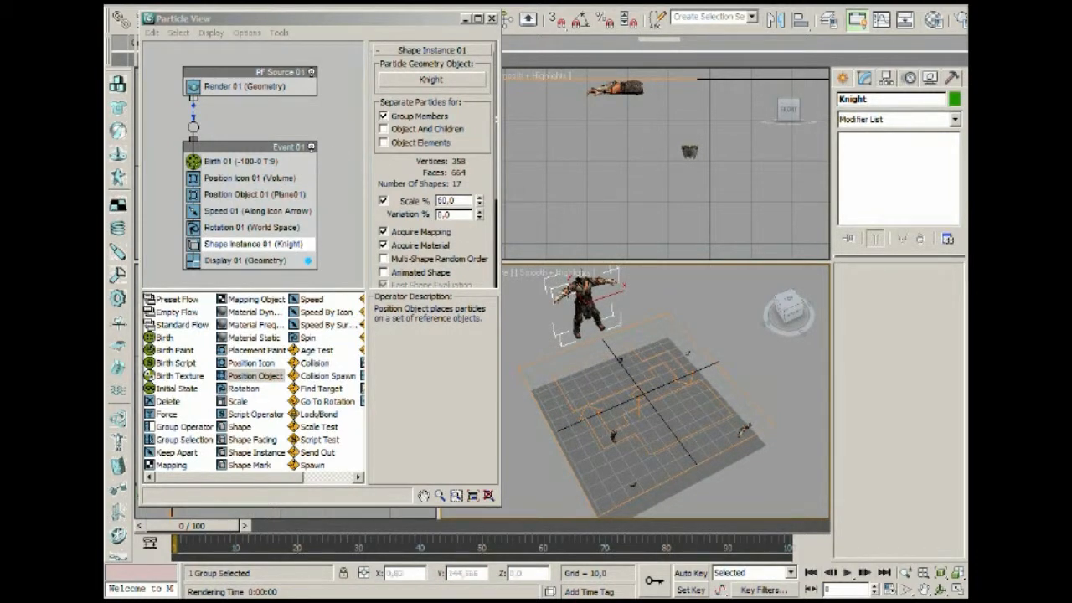
pyautogui.click(425, 121)
pyautogui.moveTo(637, 391); pyautogui.dragTo(681, 350, button='middle')
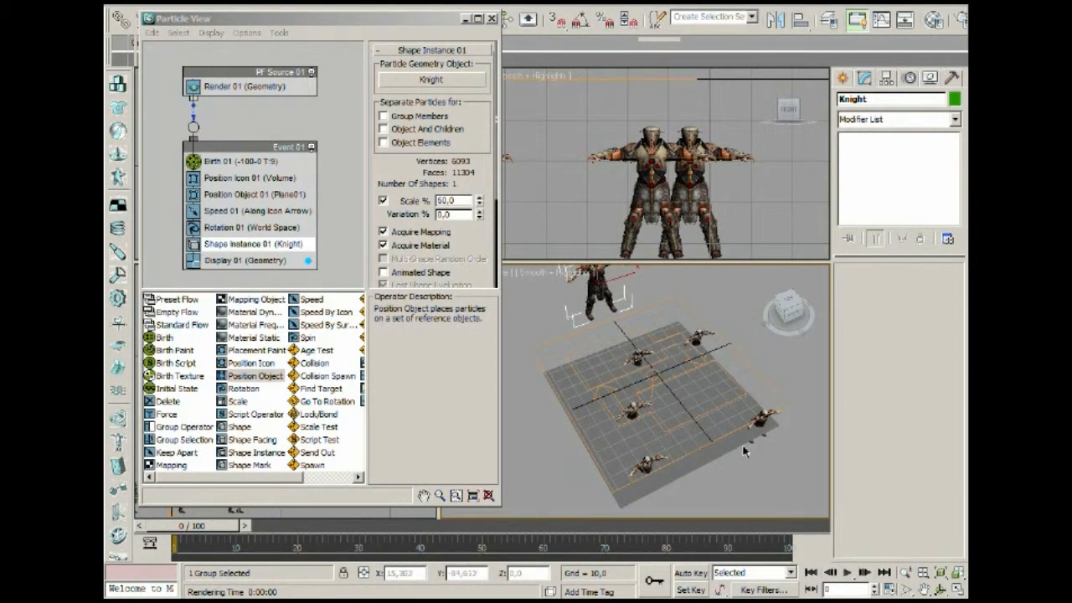
# Step: Close Particle View and test-render the Perspective view to check the knight formation on the plane
pyautogui.click(492, 18)
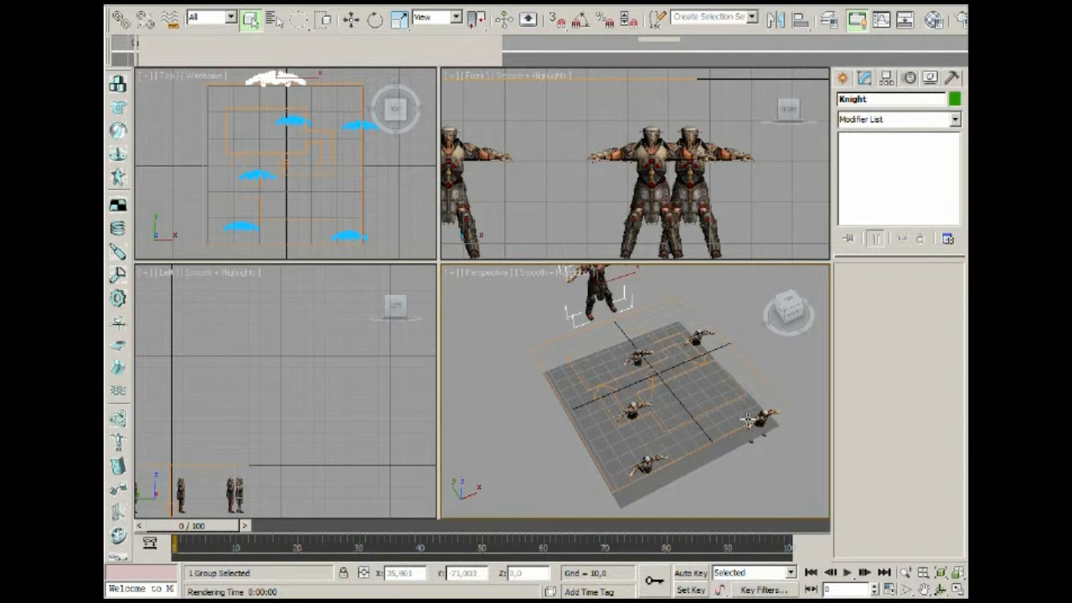
pyautogui.moveTo(715, 407)
pyautogui.mouseDown(button='middle')
pyautogui.moveTo(717, 422)
pyautogui.moveTo(696, 416)
pyautogui.mouseUp(button='middle')
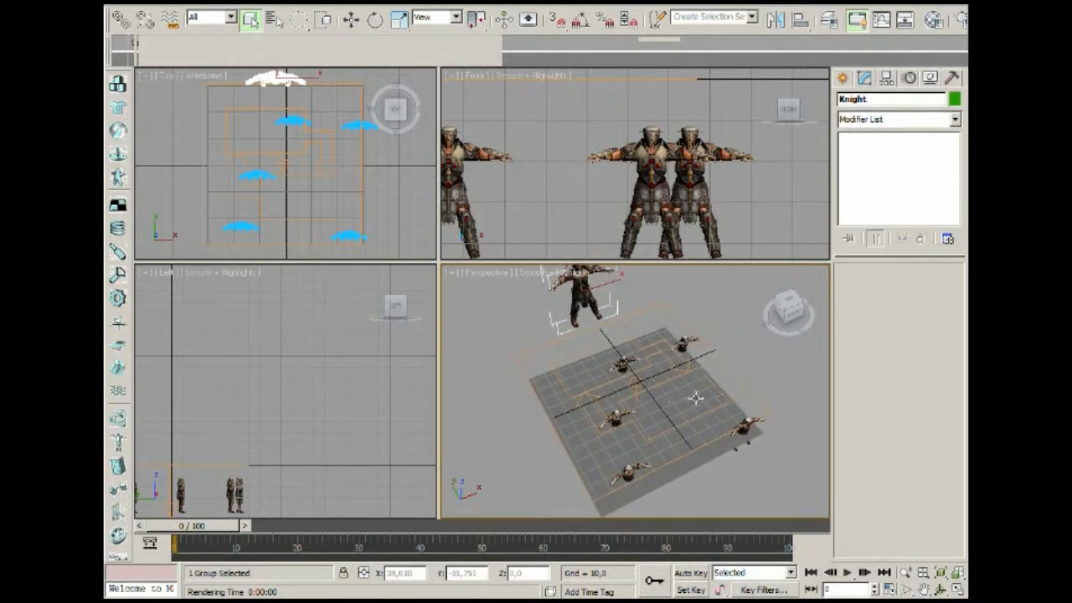
pyautogui.moveTo(663, 390); pyautogui.dragTo(687, 404, button='middle')
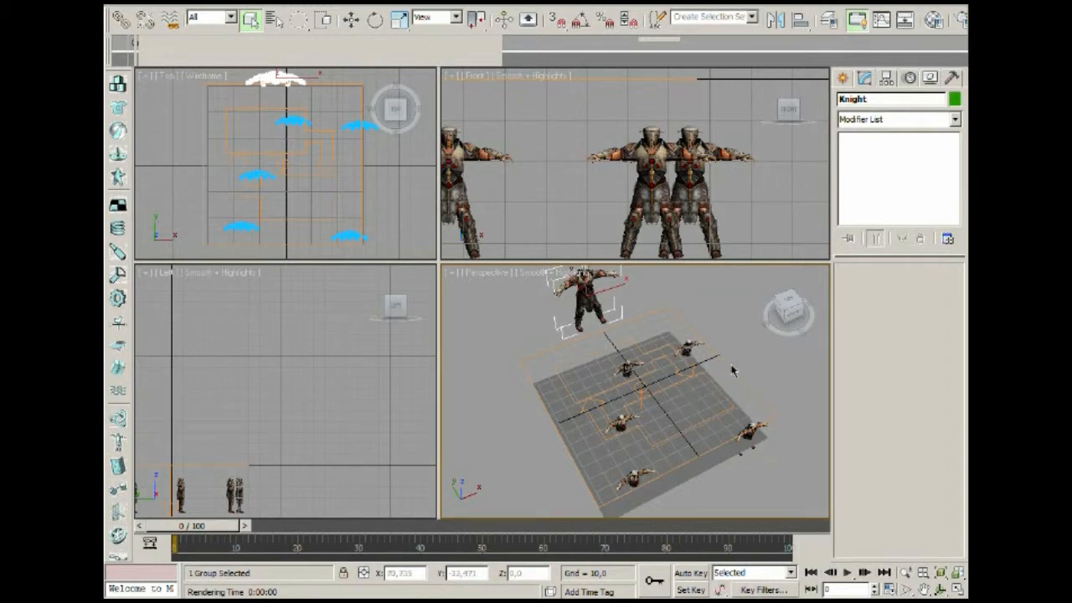
pyautogui.hotkey('shift', 'q')
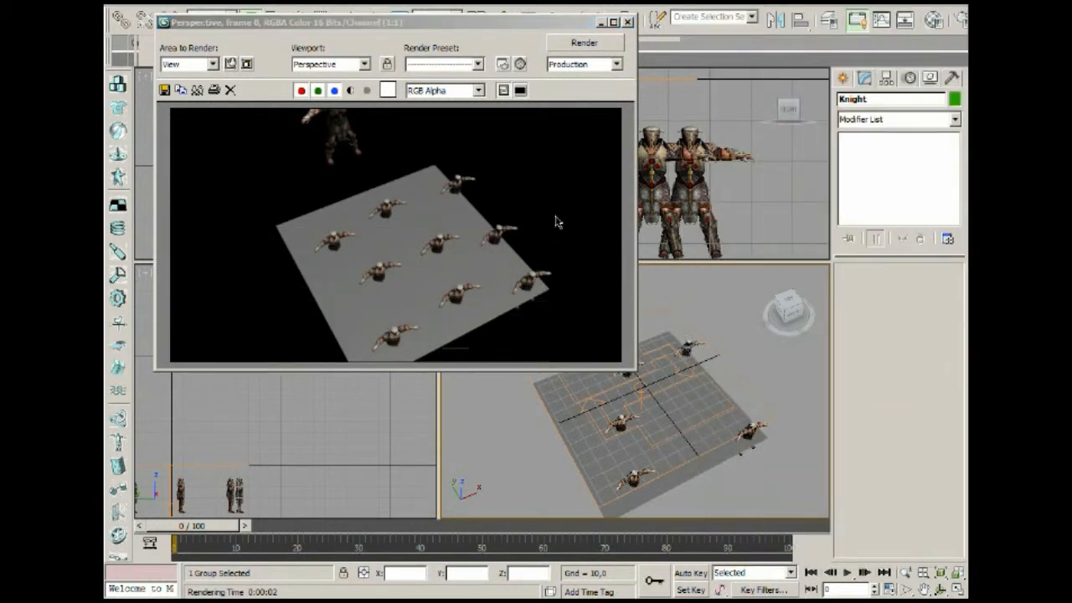
pyautogui.click(628, 22)
# Step: Hide Plane01 and the original Knight group
pyautogui.click(692, 474)
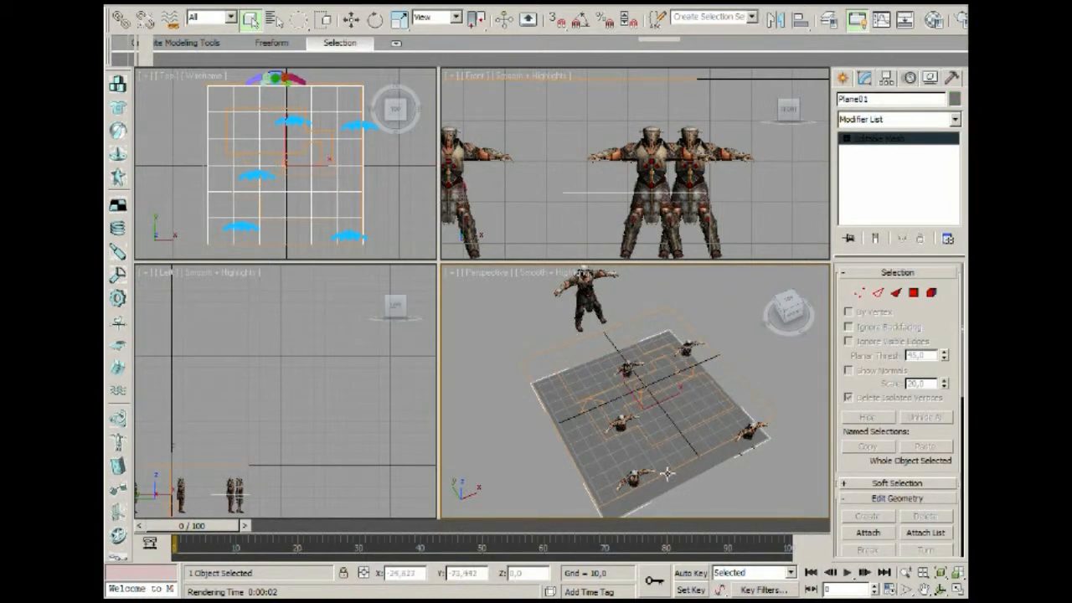
pyautogui.rightClick(680, 457)
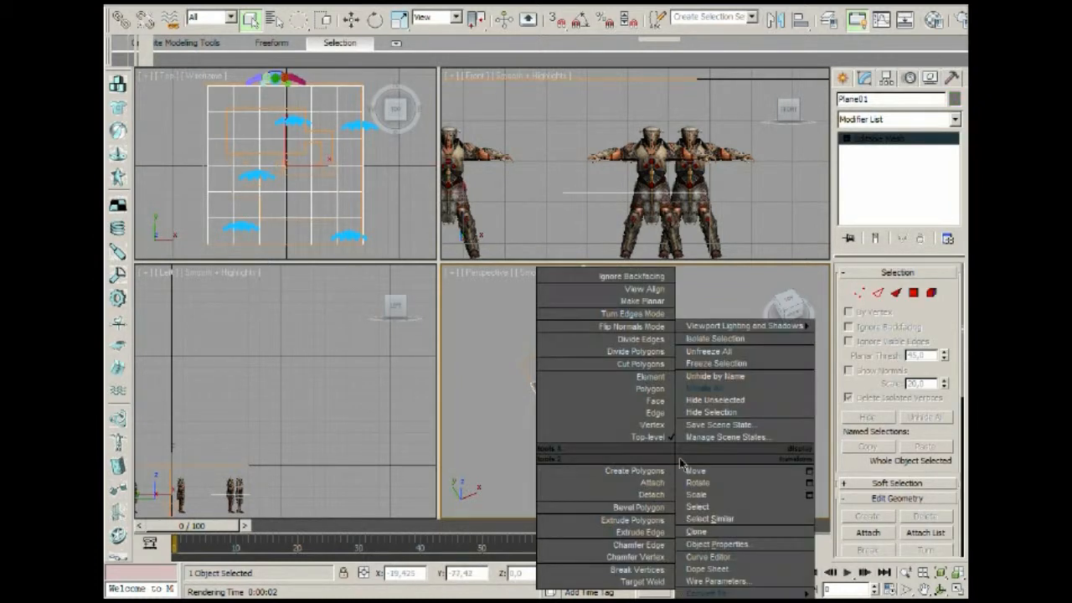
pyautogui.click(743, 414)
pyautogui.click(591, 308)
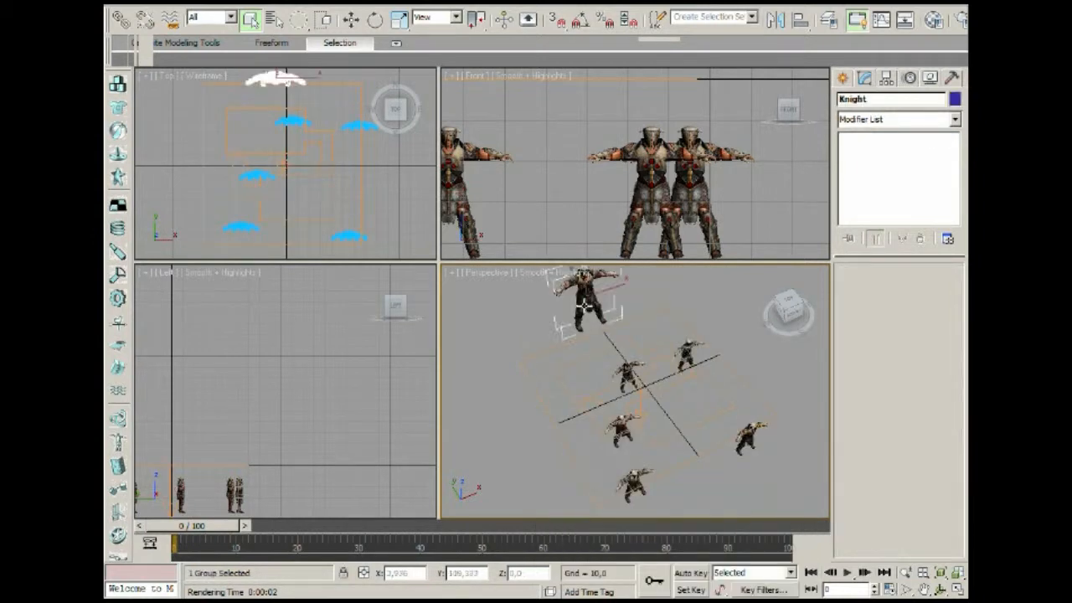
pyautogui.rightClick(592, 308)
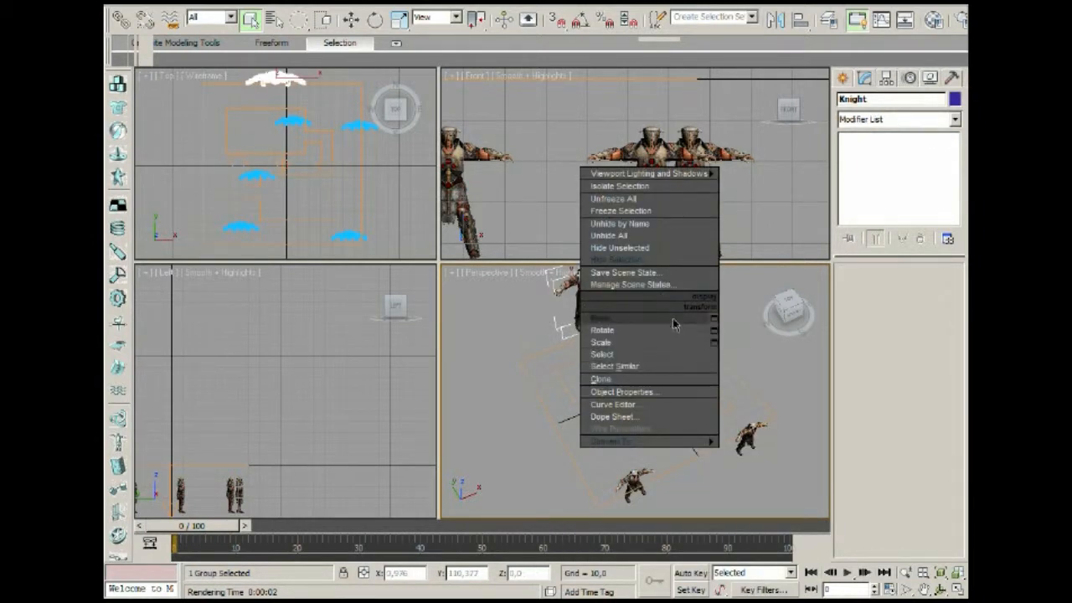
pyautogui.click(665, 385)
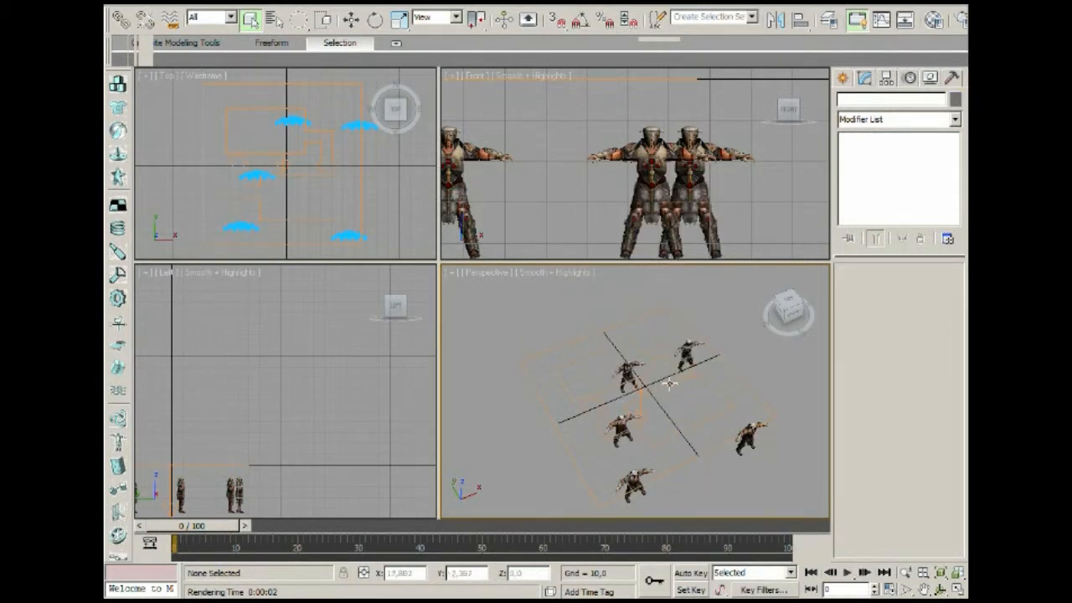
# Step: Select PF Source 01 and open its Particle View
pyautogui.click(667, 382)
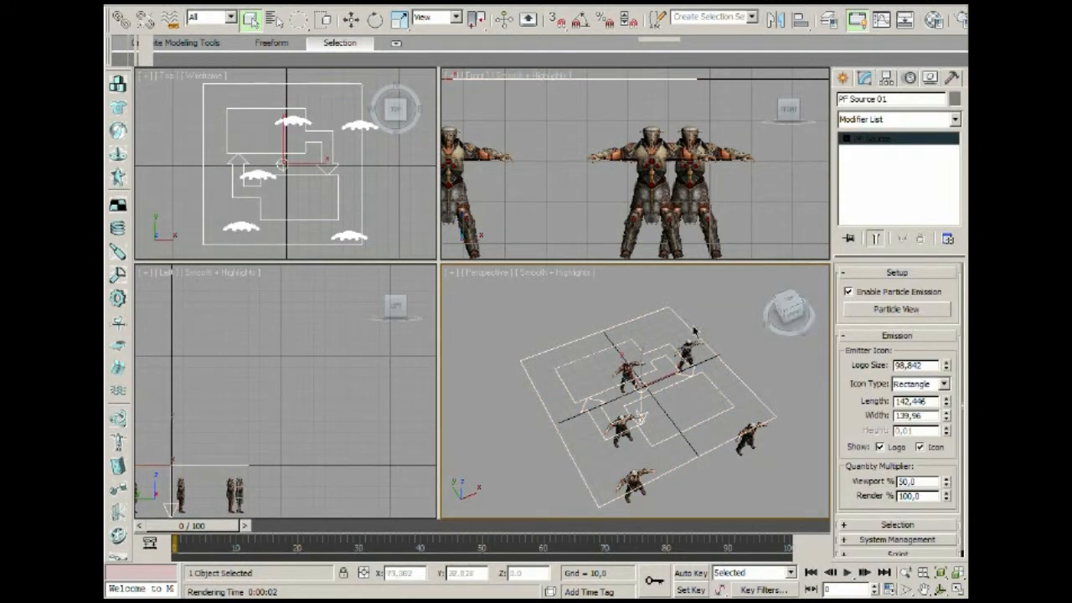
pyautogui.click(929, 310)
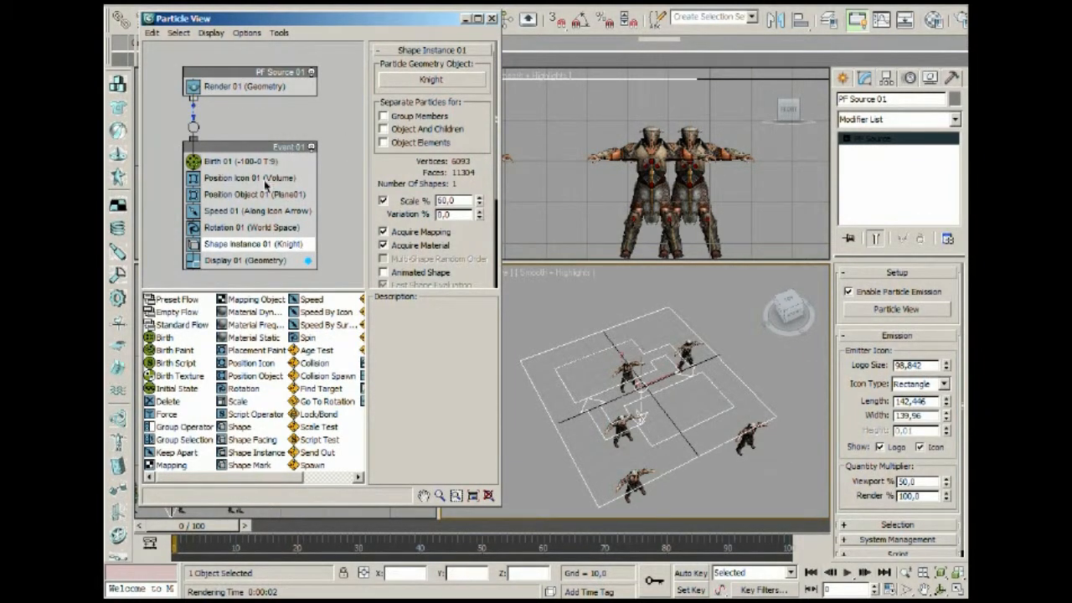
# Step: Review the Birth 01 operator in Event 01 and close Particle View
pyautogui.click(247, 161)
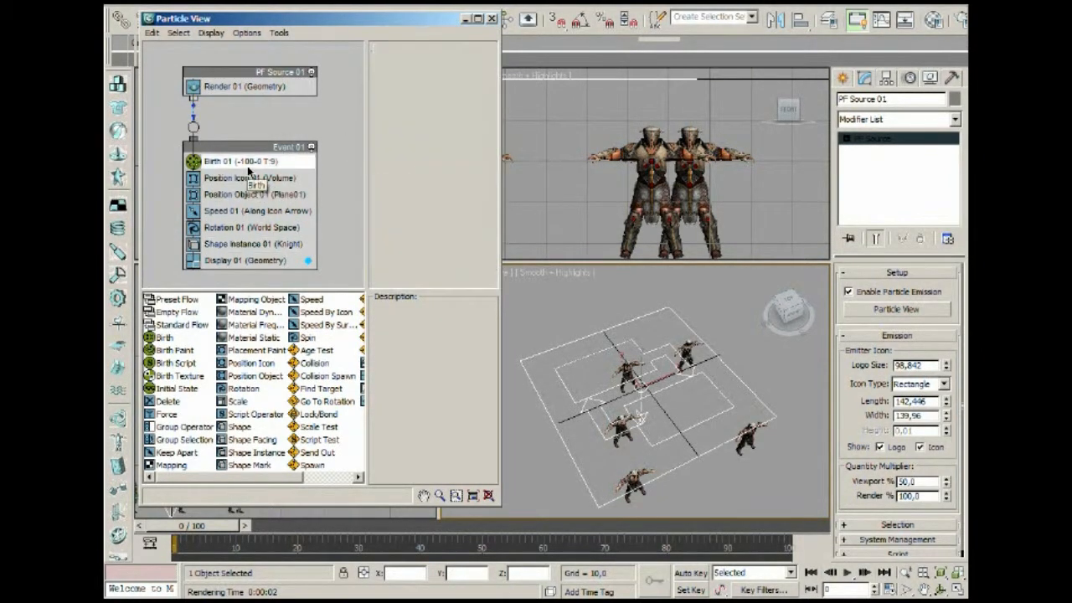
pyautogui.click(492, 19)
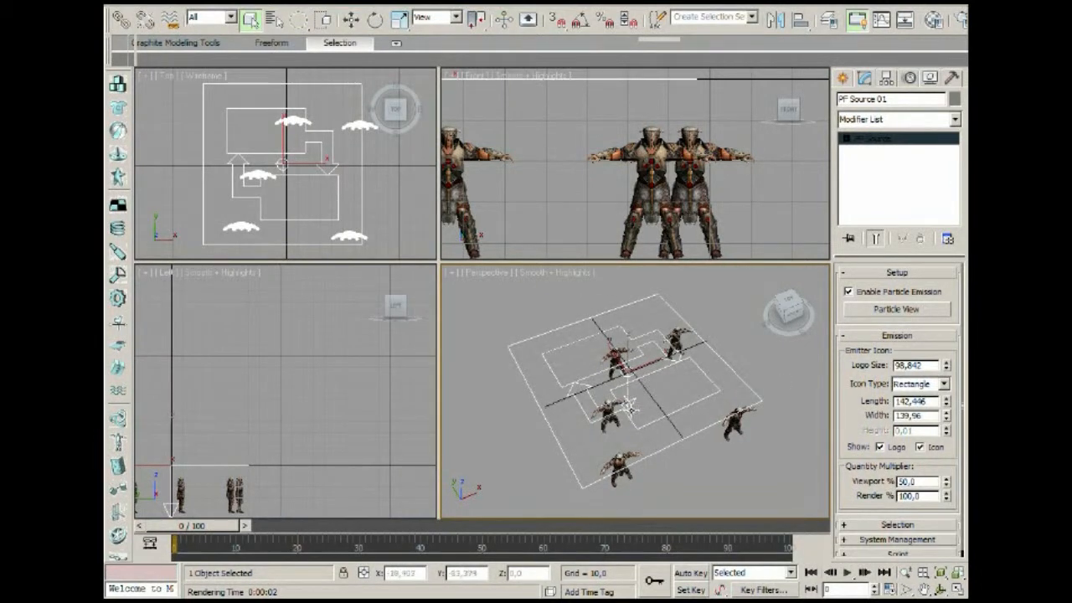
pyautogui.click(290, 2)
pyautogui.moveTo(334, 184)
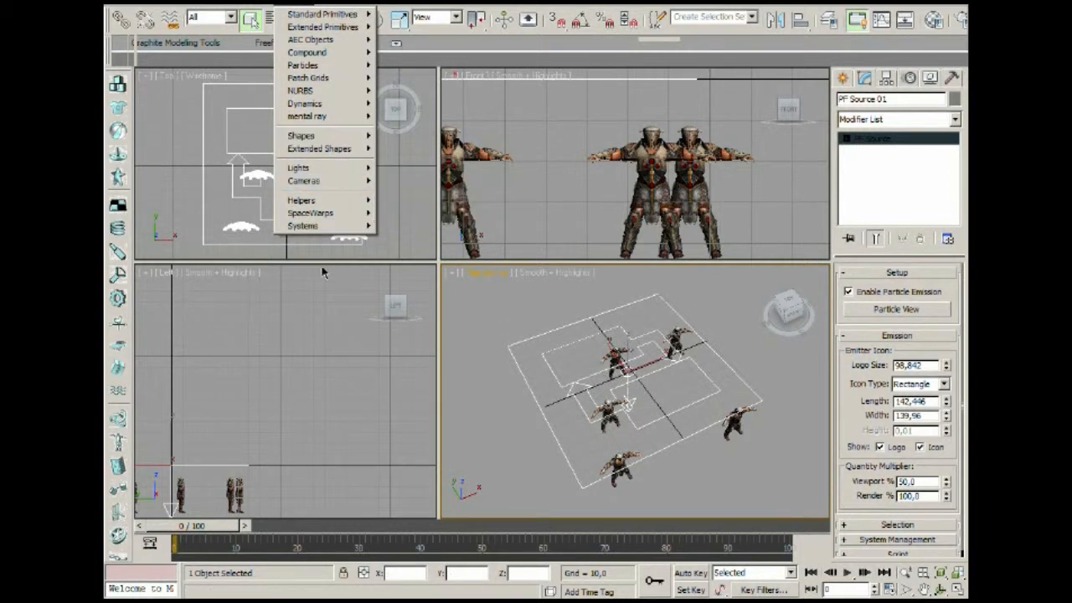
pyautogui.click(650, 387)
# Step: Test-render a low close-up of the knights in the Perspective view, inspect the image's pixel data and close the render
pyautogui.keyDown('alt'); pyautogui.moveTo(650, 387); pyautogui.dragTo(719, 388, button='middle'); pyautogui.keyUp('alt')
pyautogui.scroll(3, 719, 388)
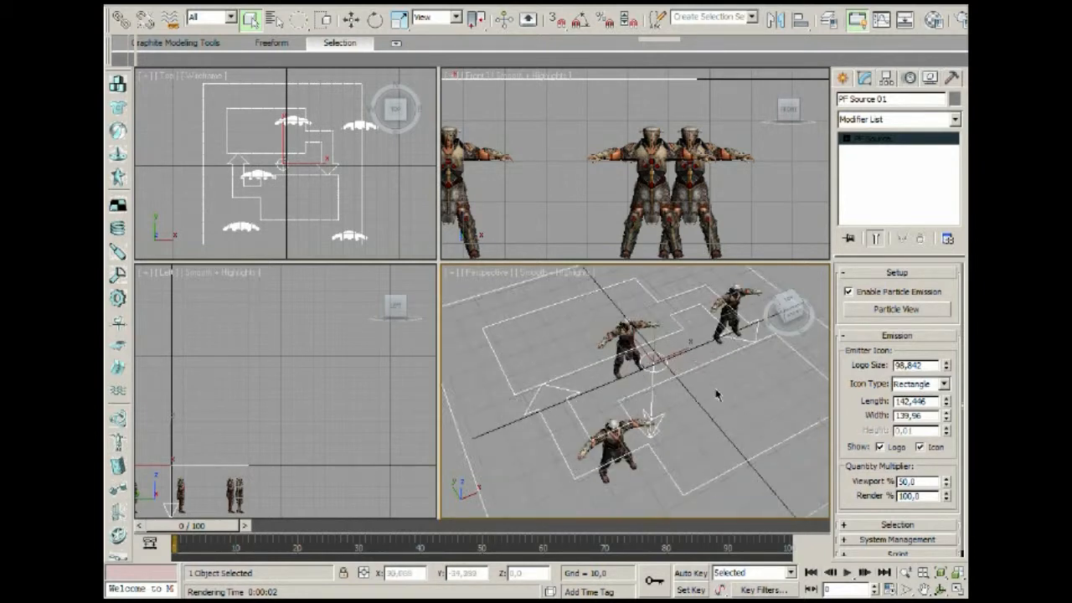
pyautogui.keyDown('alt'); pyautogui.moveTo(745, 455); pyautogui.dragTo(623, 315, button='middle'); pyautogui.keyUp('alt')
pyautogui.keyDown('alt'); pyautogui.moveTo(658, 381); pyautogui.dragTo(689, 382, button='middle'); pyautogui.keyUp('alt')
pyautogui.hotkey('shift', 'q')
pyautogui.rightClick(462, 227)
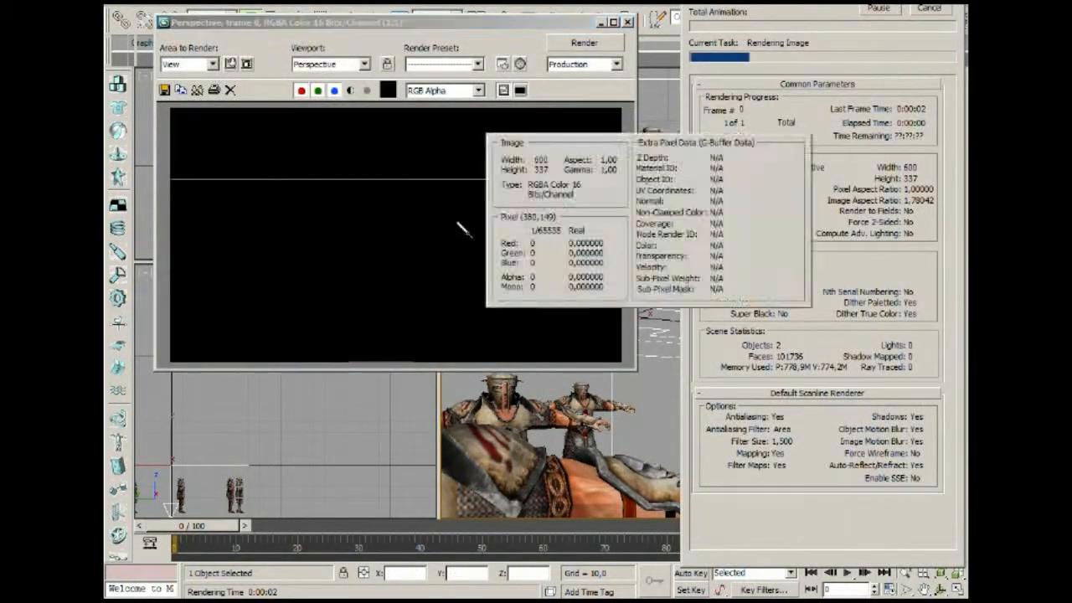
pyautogui.click(628, 22)
# Step: Create a second PF Source, about 49 by 86 units, on the ground beside the knight formation in the Perspective view
pyautogui.scroll(5, 627, 383)
pyautogui.keyDown('alt'); pyautogui.moveTo(660, 378); pyautogui.dragTo(666, 438, button='middle'); pyautogui.keyUp('alt')
pyautogui.scroll(-5, 666, 435)
pyautogui.moveTo(663, 388)
pyautogui.keyDown('alt'); pyautogui.mouseDown(button='middle')
pyautogui.moveTo(666, 417)
pyautogui.moveTo(677, 392)
pyautogui.mouseUp(button='middle'); pyautogui.keyUp('alt')
pyautogui.scroll(5, 677, 392)
pyautogui.click(844, 79)
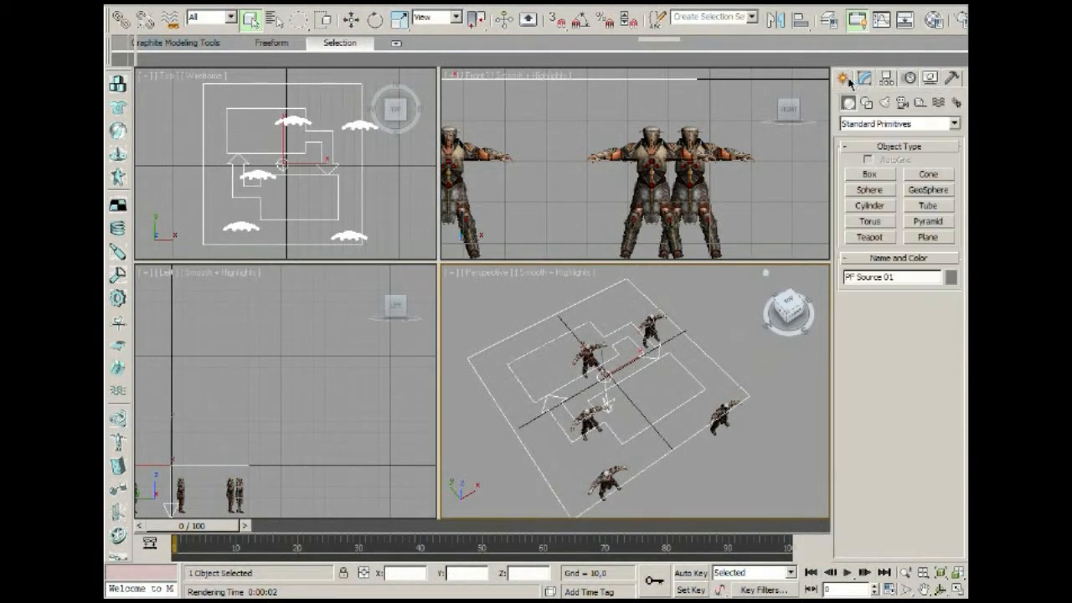
pyautogui.click(880, 124)
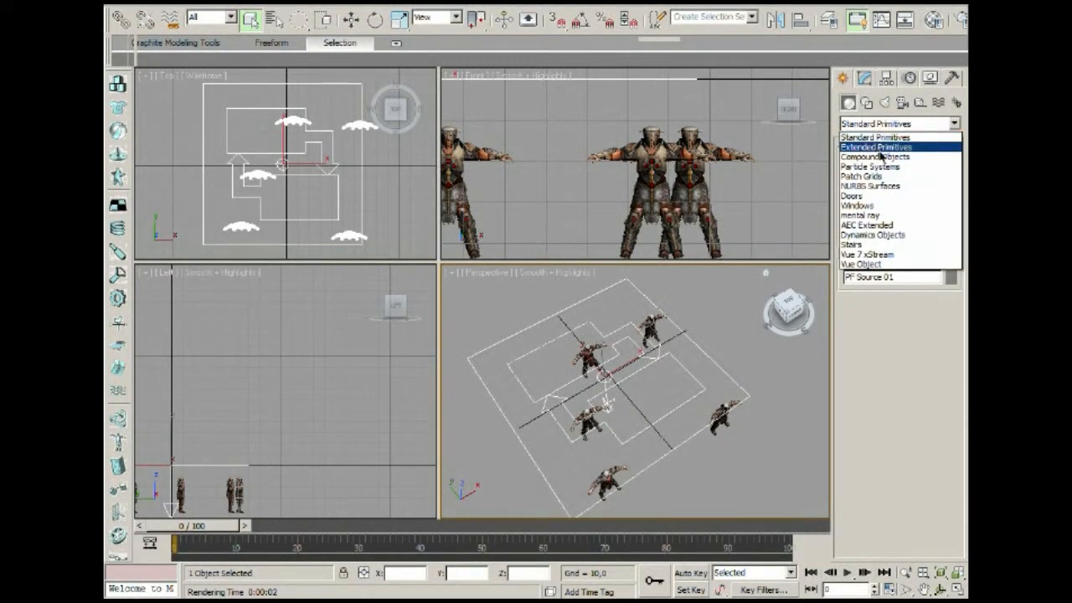
pyautogui.click(870, 166)
pyautogui.scroll(-4, 682, 376)
pyautogui.moveTo(708, 492); pyautogui.dragTo(758, 414)
pyautogui.rightClick(758, 414)
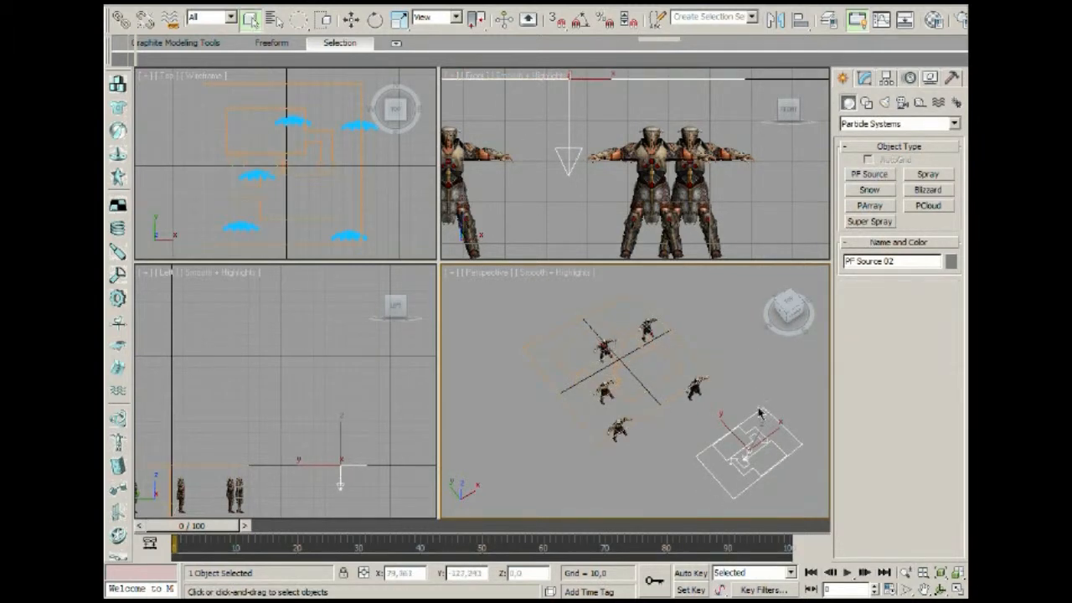
# Step: Compare the default flow of PF Source 02 with the knight flow in a widened Particle View, and close it
pyautogui.click(866, 82)
pyautogui.click(922, 309)
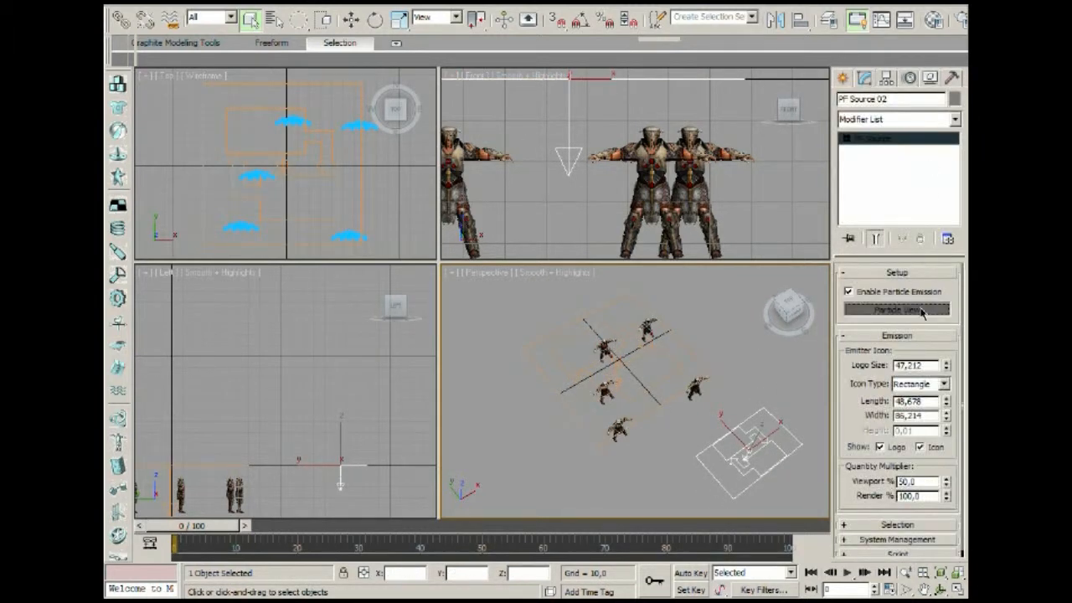
pyautogui.moveTo(502, 55); pyautogui.dragTo(746, 54)
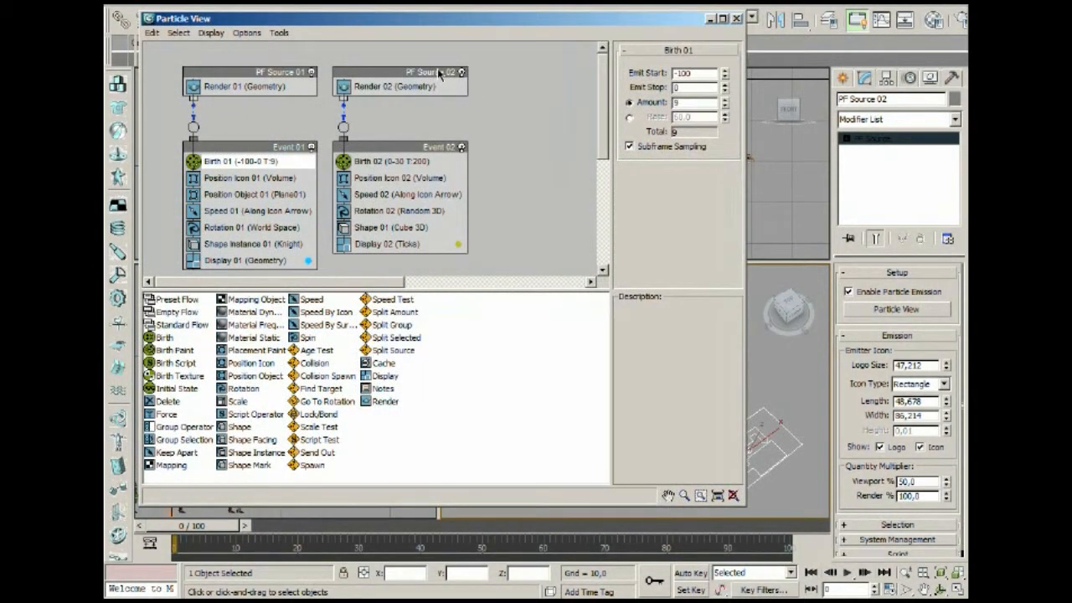
pyautogui.click(441, 74)
pyautogui.click(424, 149)
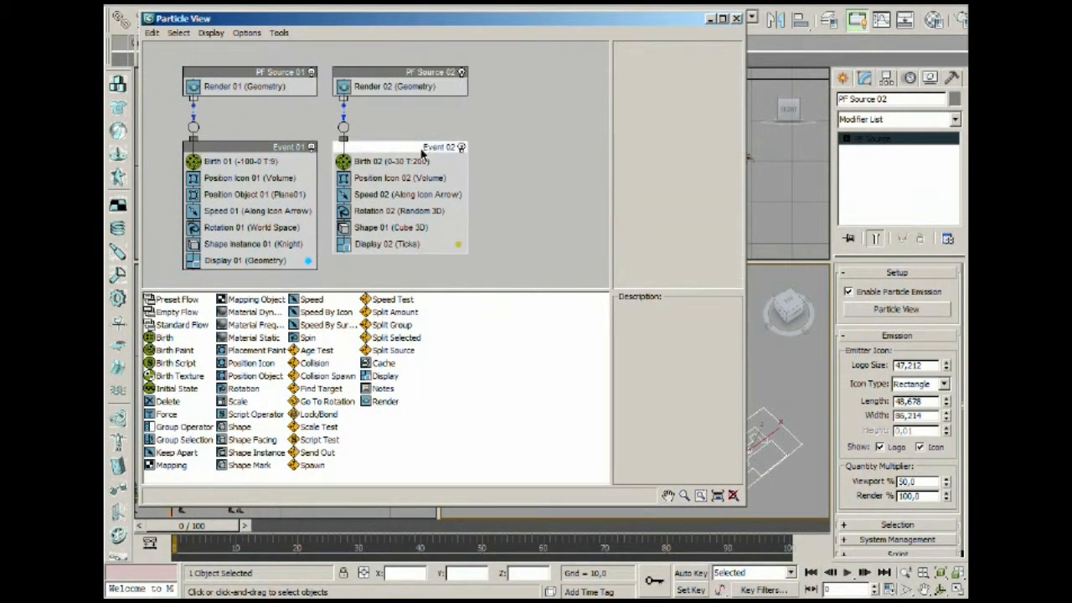
pyautogui.click(737, 19)
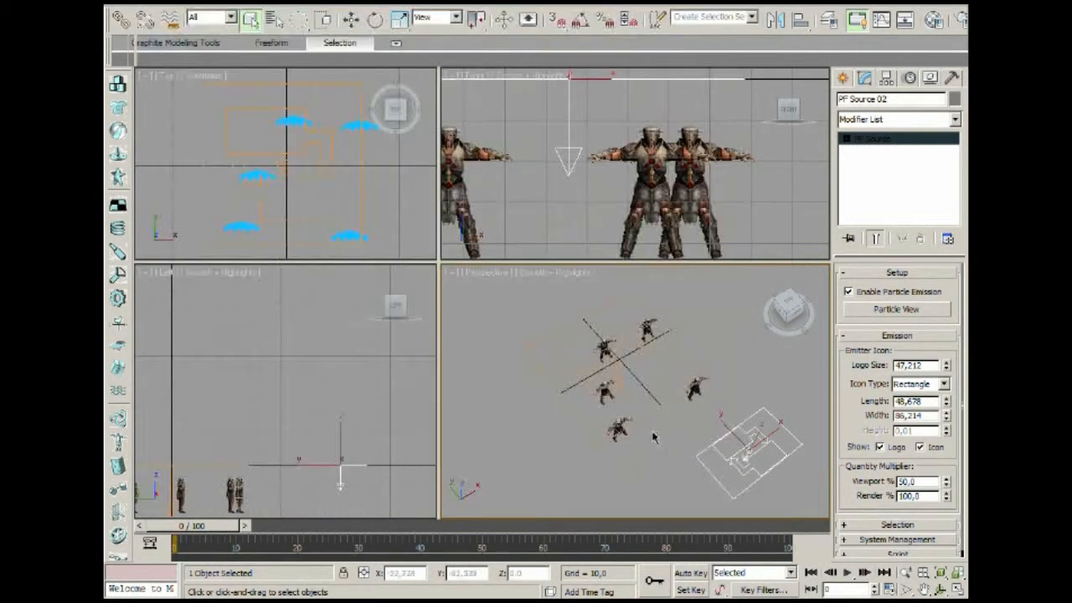
# Step: Delete PF Source 02 from the scene
pyautogui.rightClick(743, 418)
pyautogui.click(745, 422)
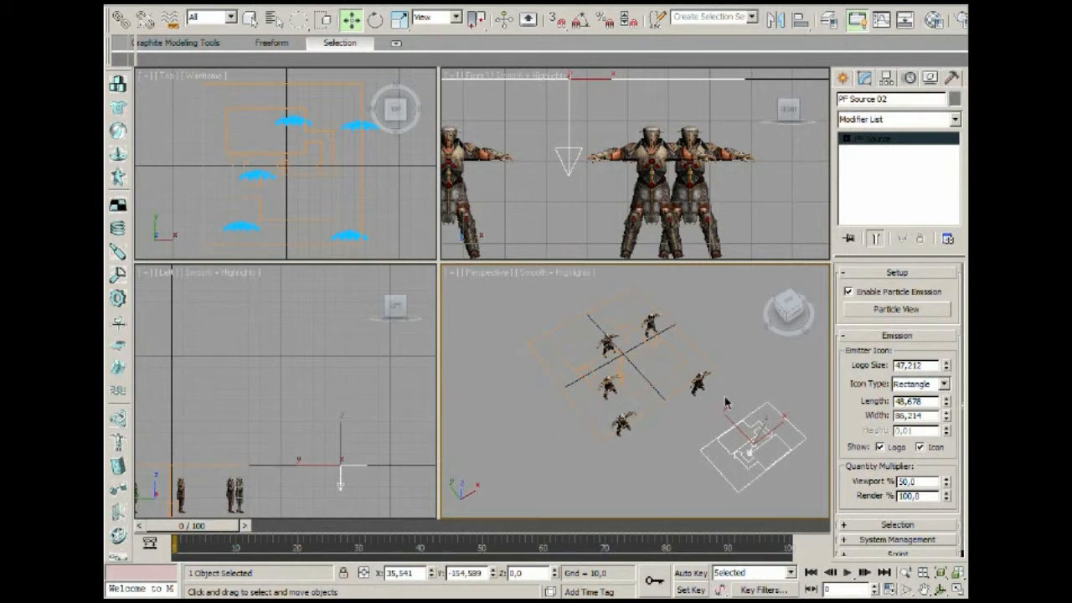
pyautogui.press('Delete')
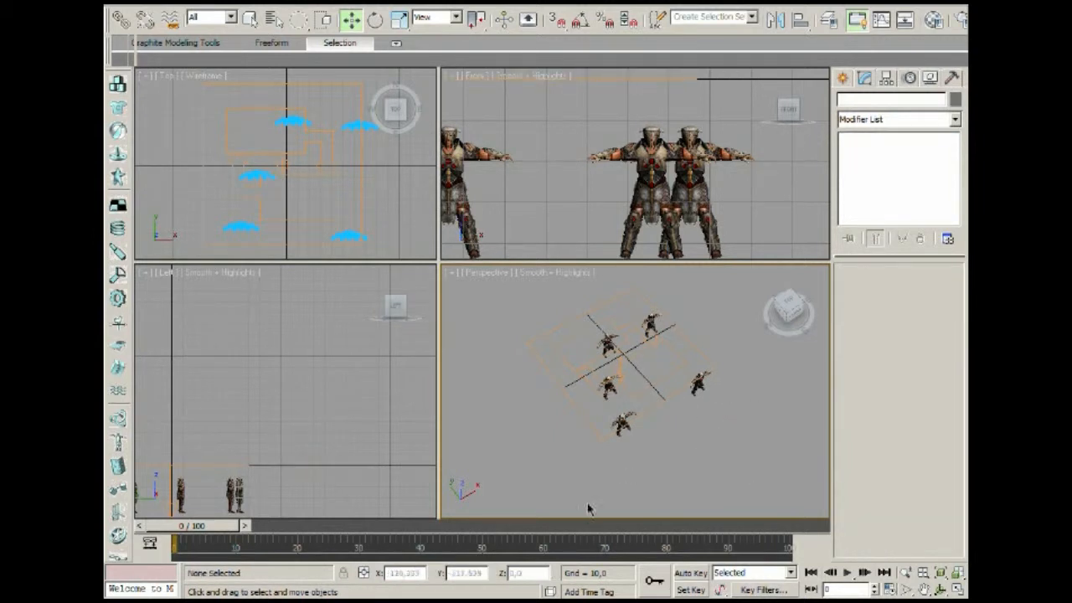
# Step: Examine the placement of the knight particles around the emitter in the Perspective, Front and Left views
pyautogui.moveTo(666, 339); pyautogui.dragTo(680, 379, button='middle')
pyautogui.scroll(3, 680, 379)
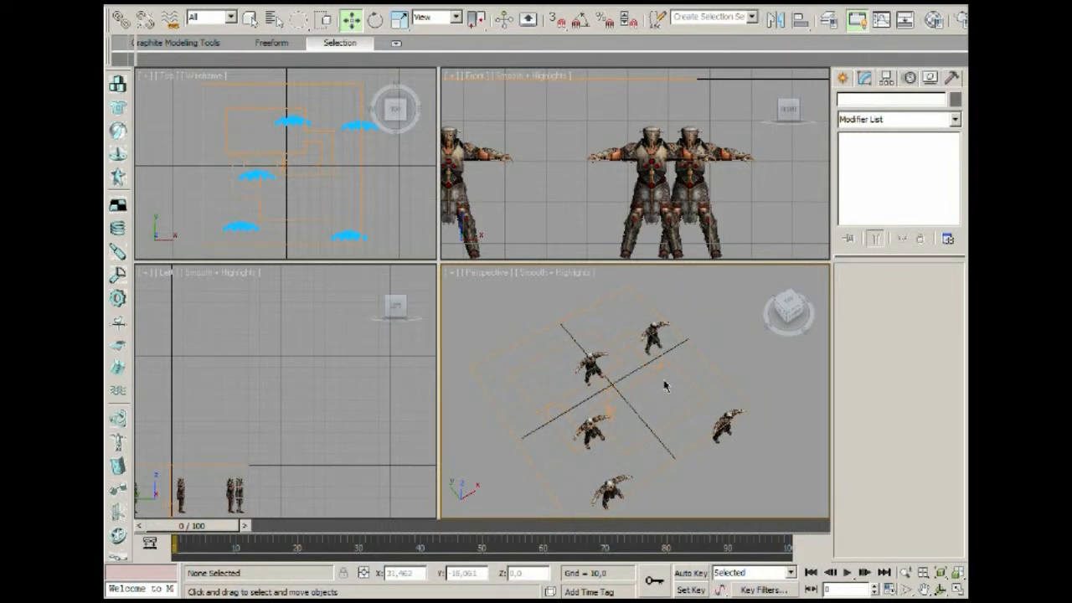
pyautogui.moveTo(655, 365); pyautogui.dragTo(680, 357, button='middle')
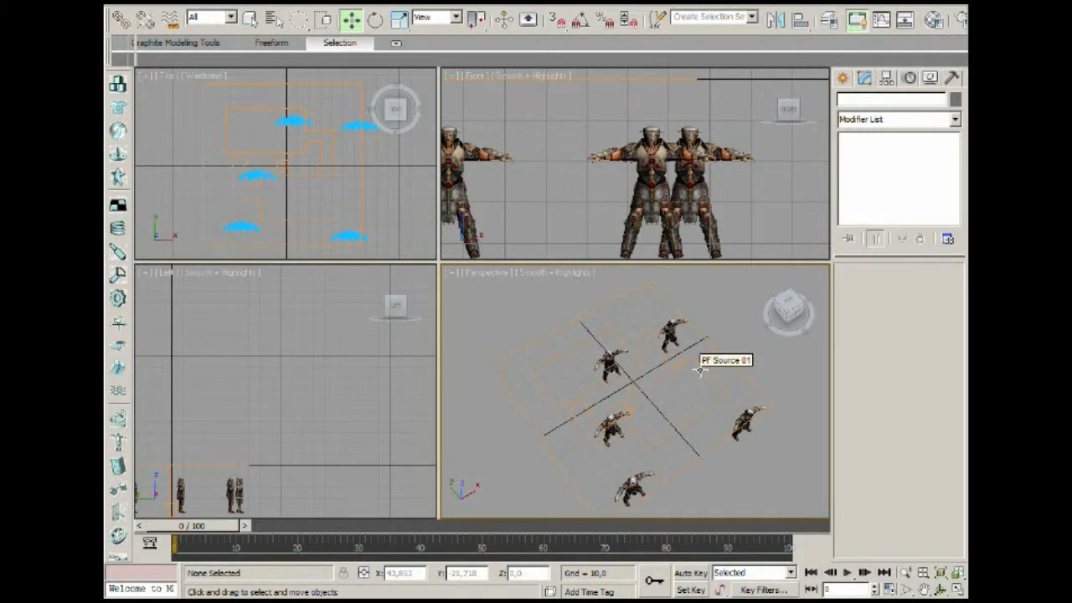
pyautogui.moveTo(700, 370); pyautogui.dragTo(710, 356, button='middle')
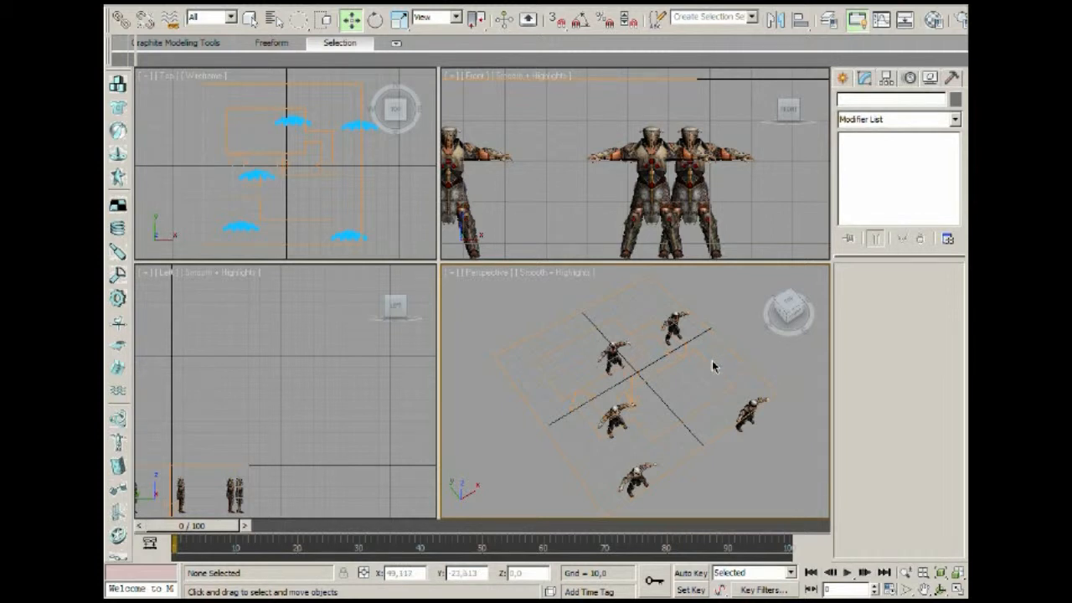
pyautogui.moveTo(702, 364); pyautogui.dragTo(701, 360, button='middle')
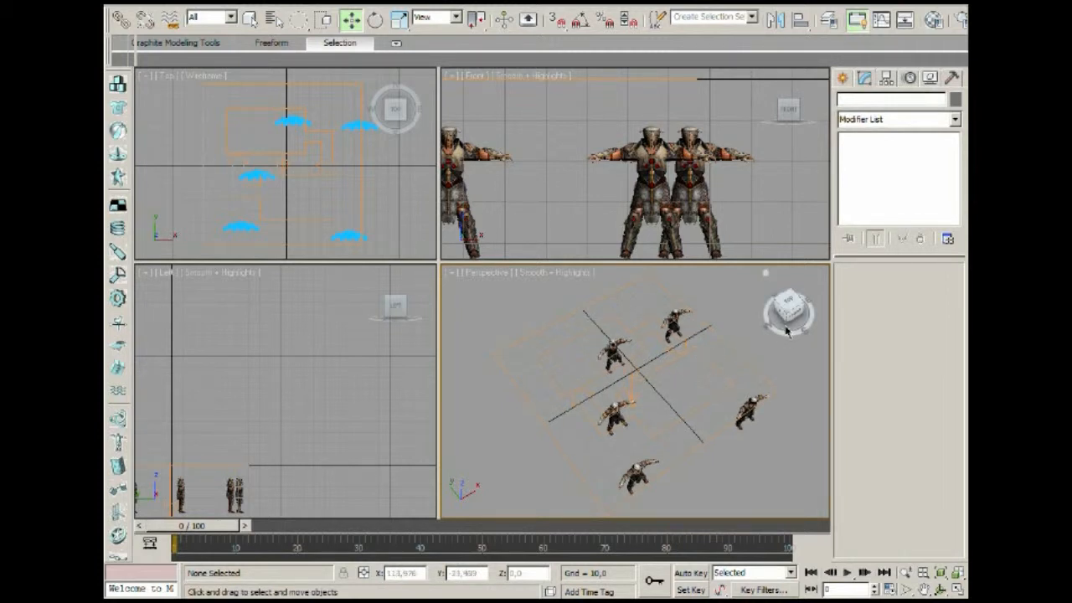
pyautogui.moveTo(711, 381); pyautogui.dragTo(701, 377, button='middle')
pyautogui.moveTo(669, 103); pyautogui.dragTo(771, 116, button='middle')
pyautogui.scroll(-5, 667, 158)
pyautogui.moveTo(625, 150); pyautogui.dragTo(656, 166, button='middle')
pyautogui.moveTo(257, 406); pyautogui.dragTo(366, 343, button='middle')
pyautogui.moveTo(690, 367); pyautogui.dragTo(680, 369, button='middle')
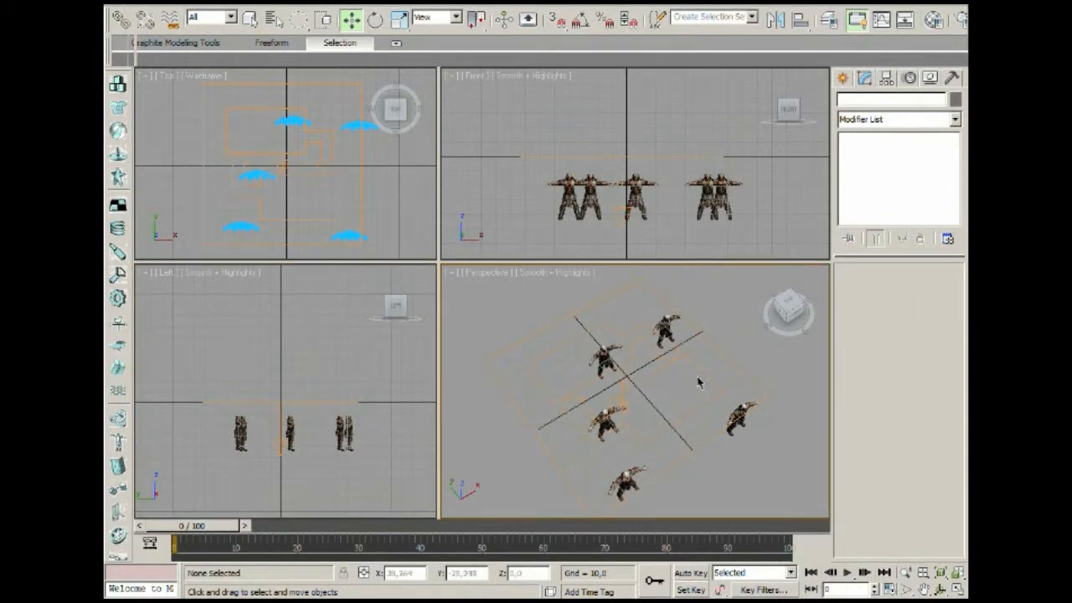